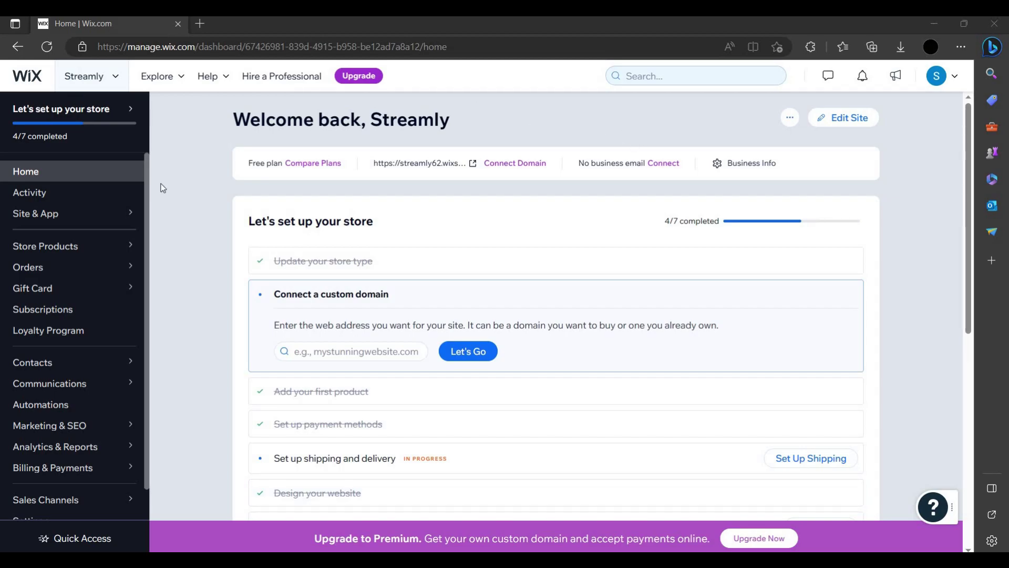
# Step: Go to the list of all sites and start creating a new site
pyautogui.click(79, 78)
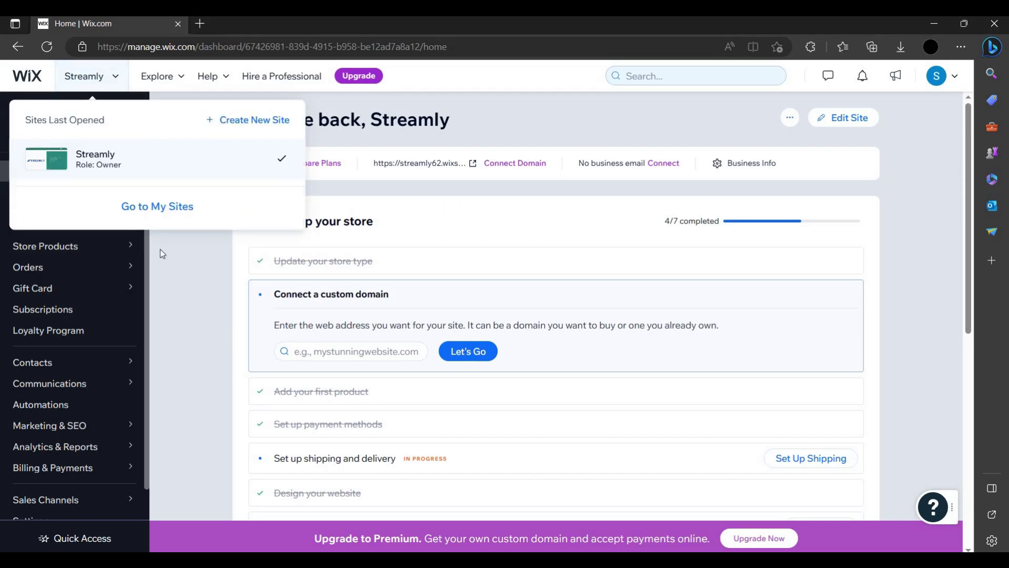
pyautogui.click(140, 212)
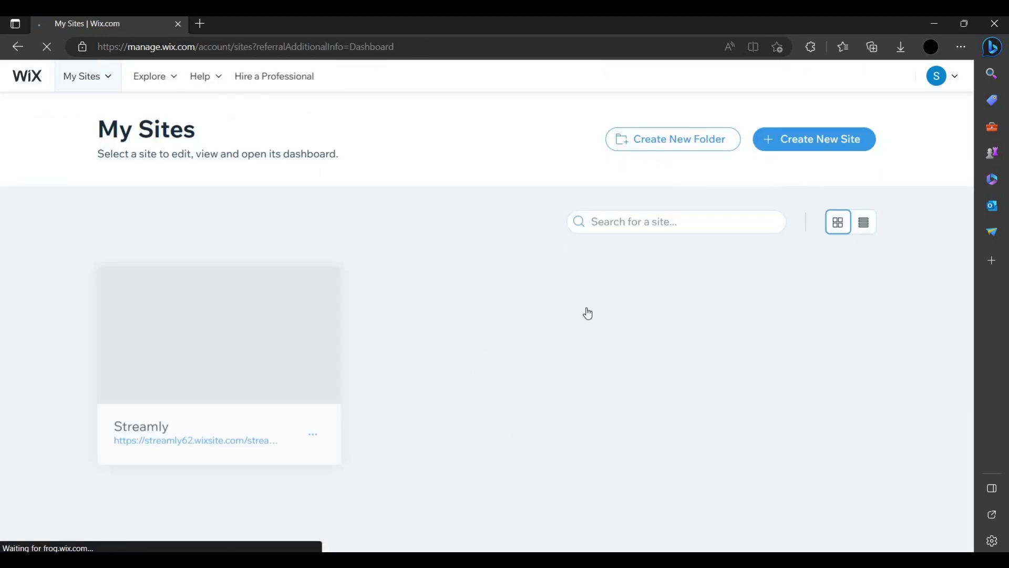
pyautogui.click(836, 148)
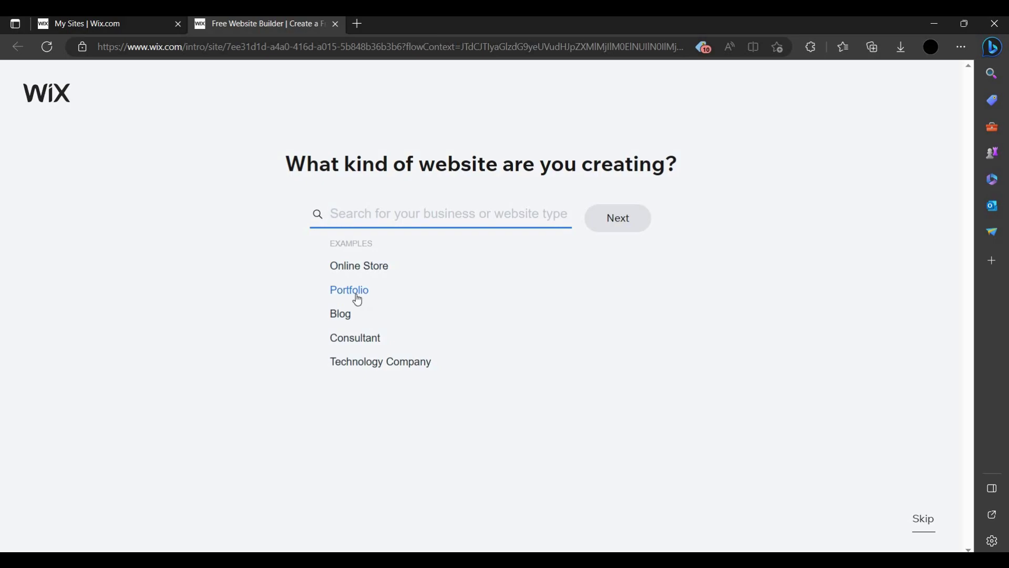
# Step: Set the website type to Creative Portfolio and enter the portfolio owner's first name as the website name
pyautogui.click(377, 289)
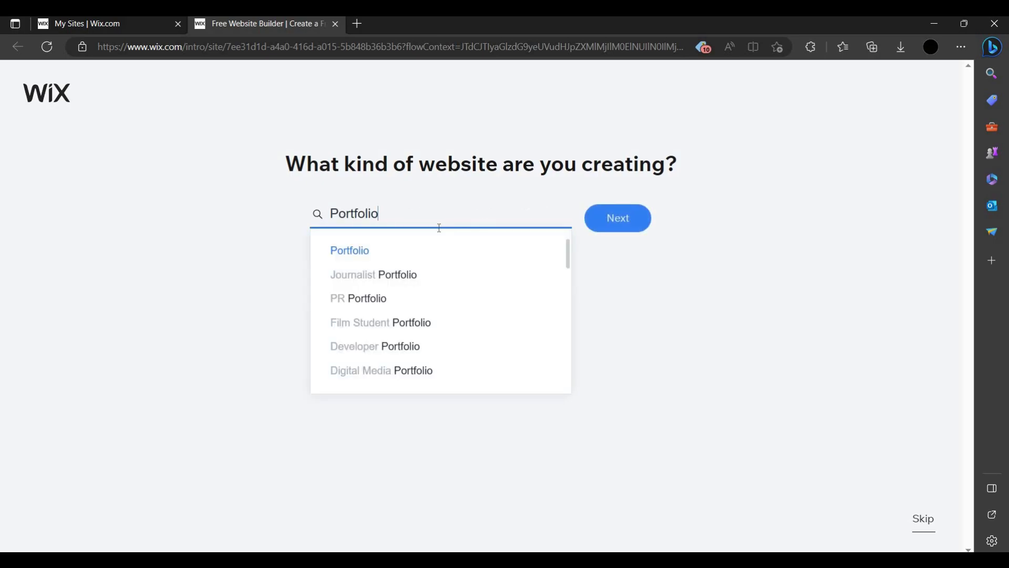
pyautogui.scroll(-3, 396, 333)
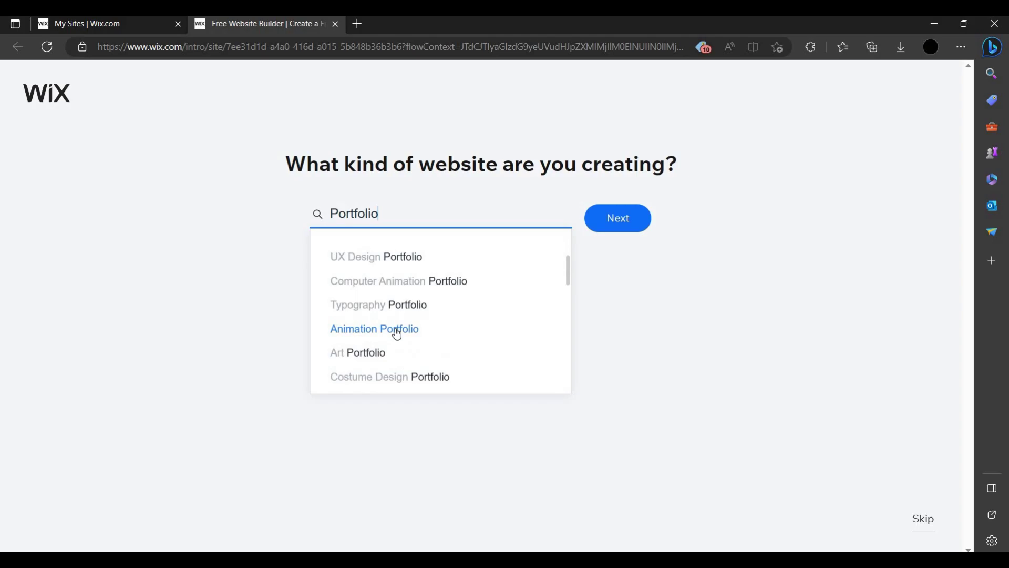
pyautogui.scroll(2, 389, 305)
pyautogui.click(386, 293)
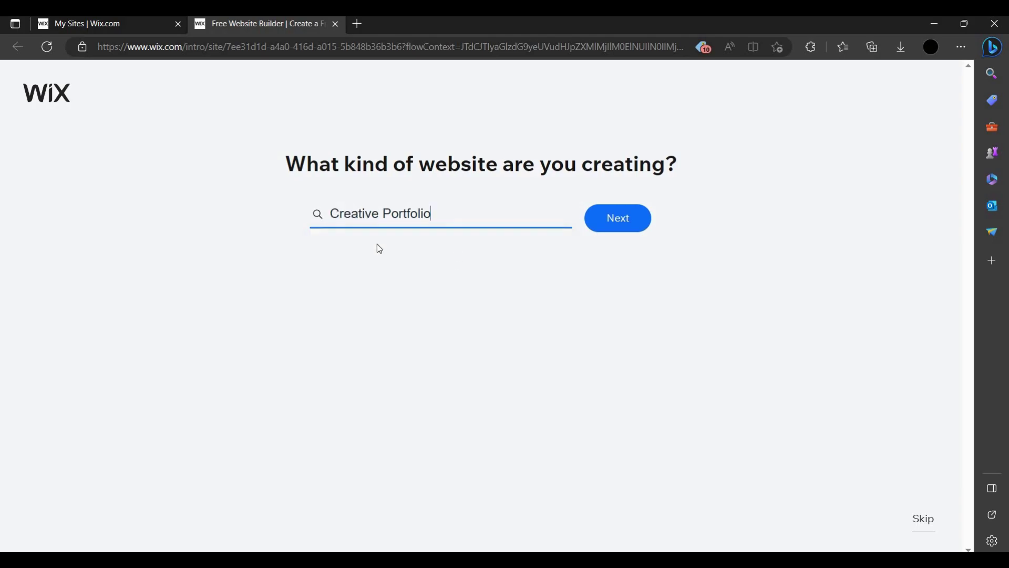
pyautogui.click(618, 229)
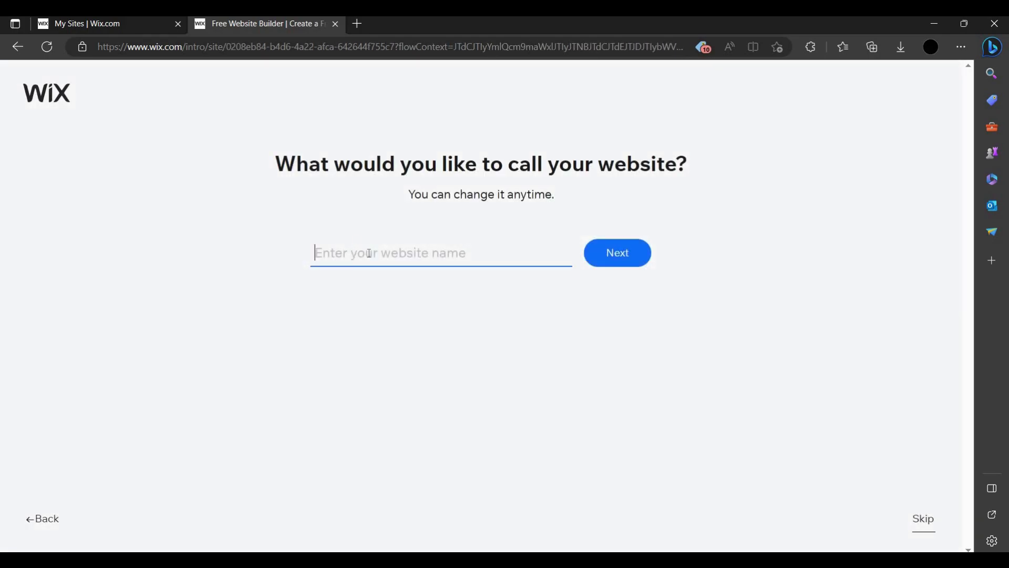
pyautogui.write('liya')
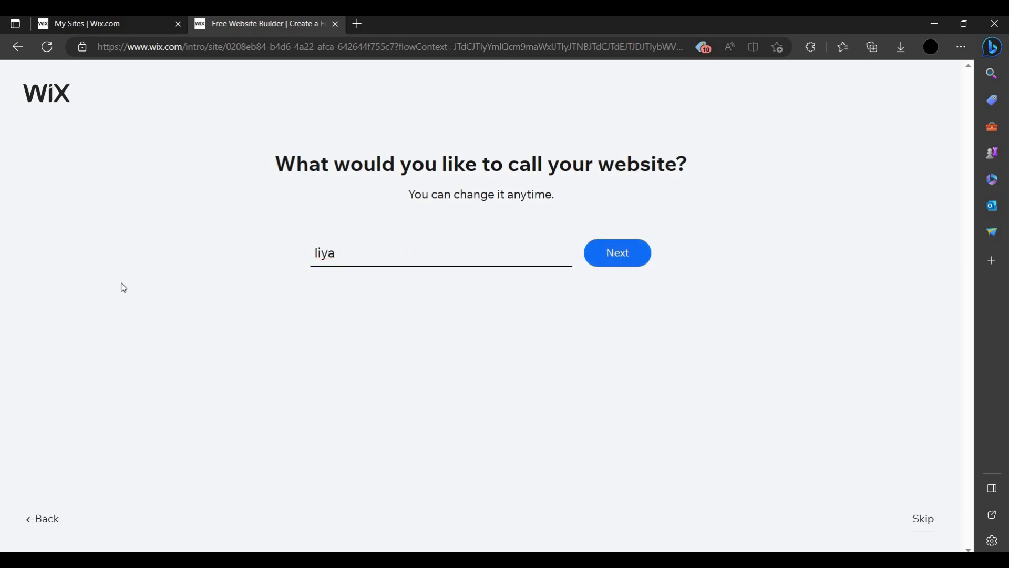
pyautogui.click(644, 256)
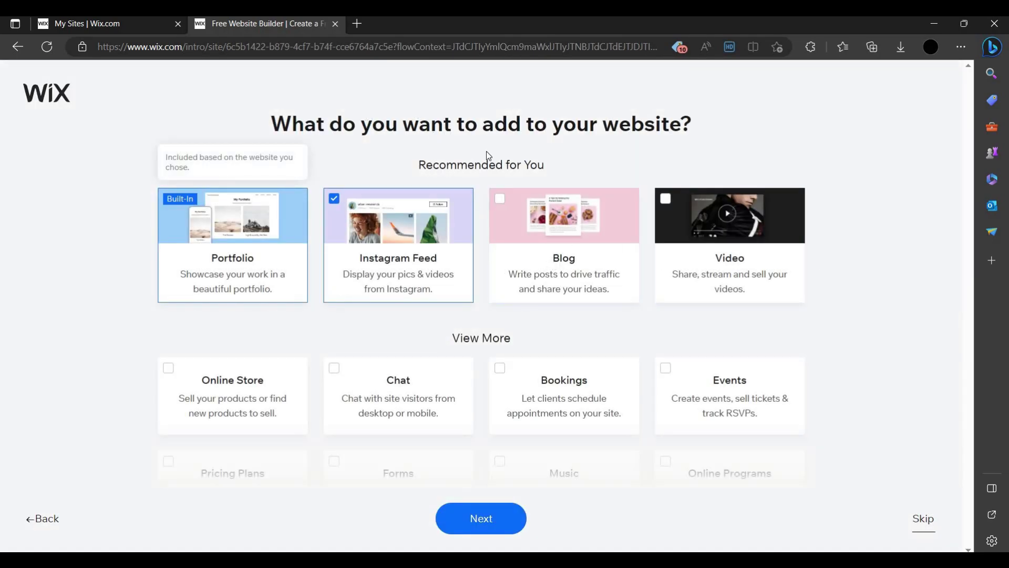
# Step: Remove Instagram Feed from the website's features, add Video, Music and Chat, and continue with the setup
pyautogui.scroll(-2, 251, 156)
pyautogui.scroll(2, 251, 156)
pyautogui.click(413, 252)
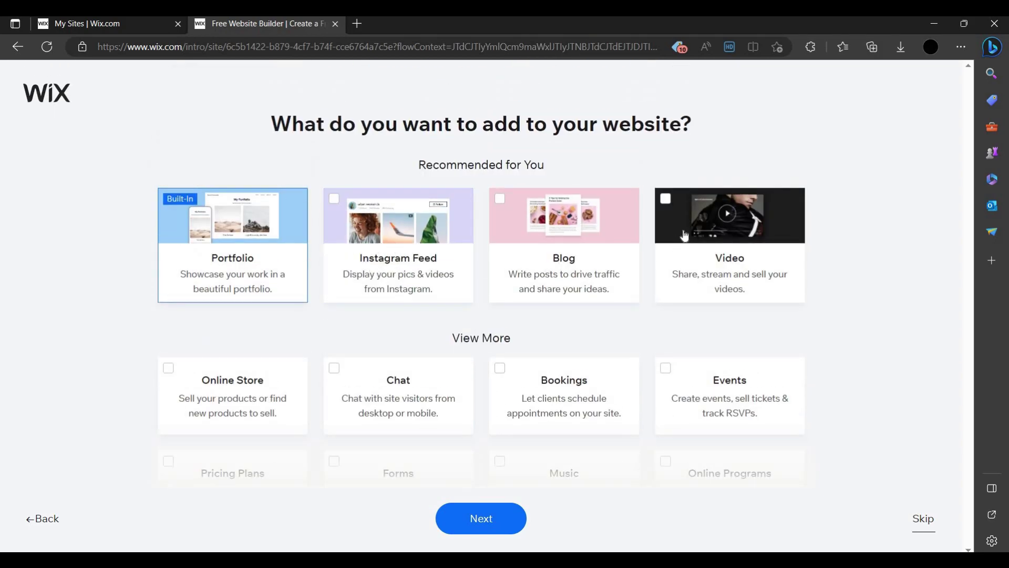
pyautogui.scroll(-4, 536, 282)
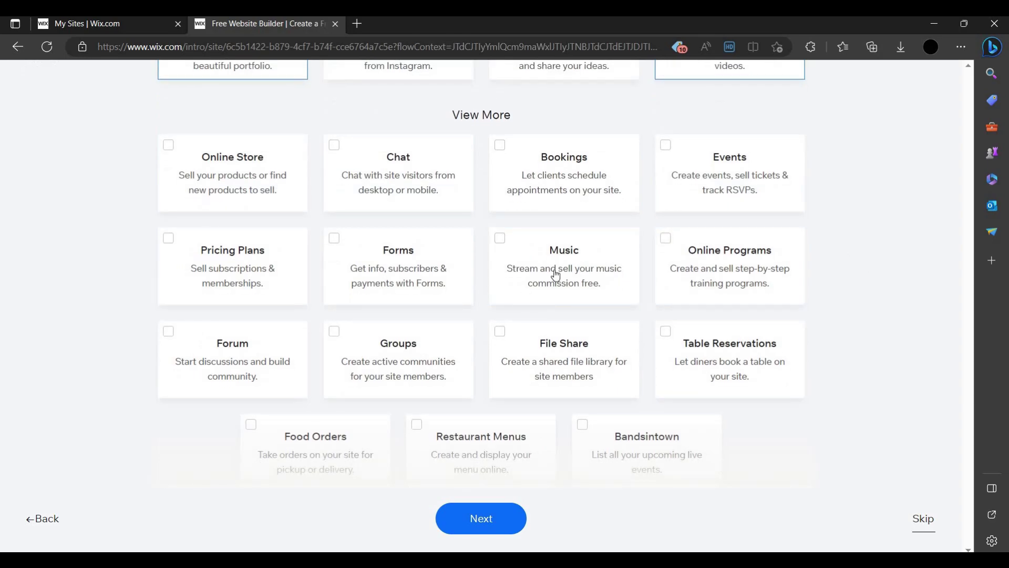
pyautogui.click(636, 272)
pyautogui.scroll(-1, 476, 287)
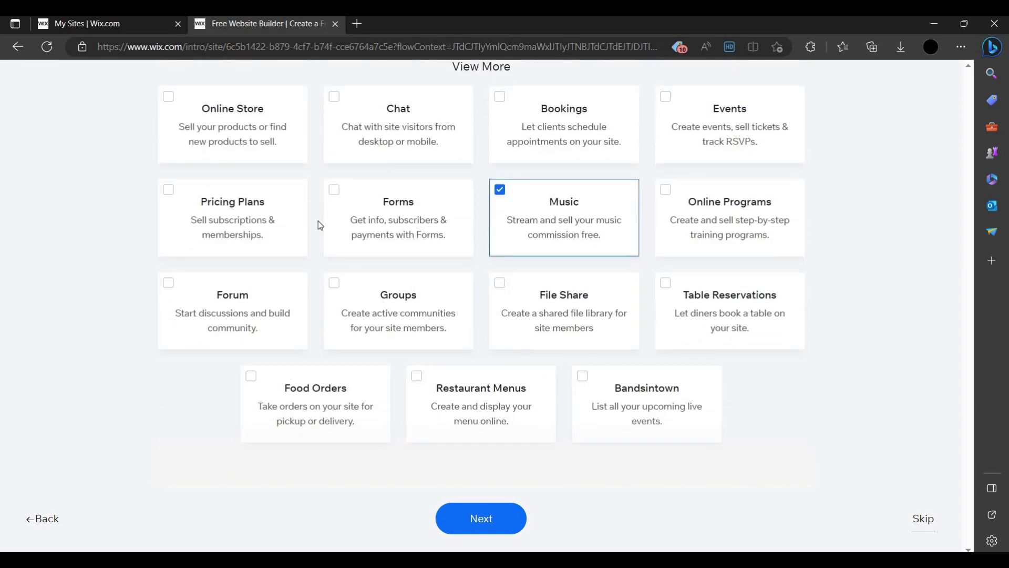
pyautogui.scroll(3, 337, 270)
pyautogui.click(356, 263)
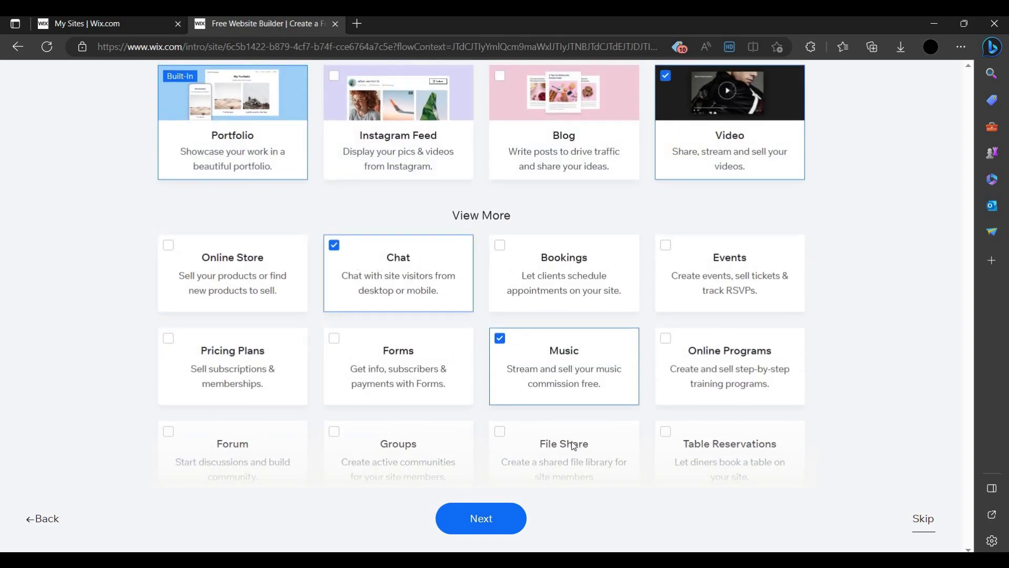
pyautogui.scroll(-3, 226, 294)
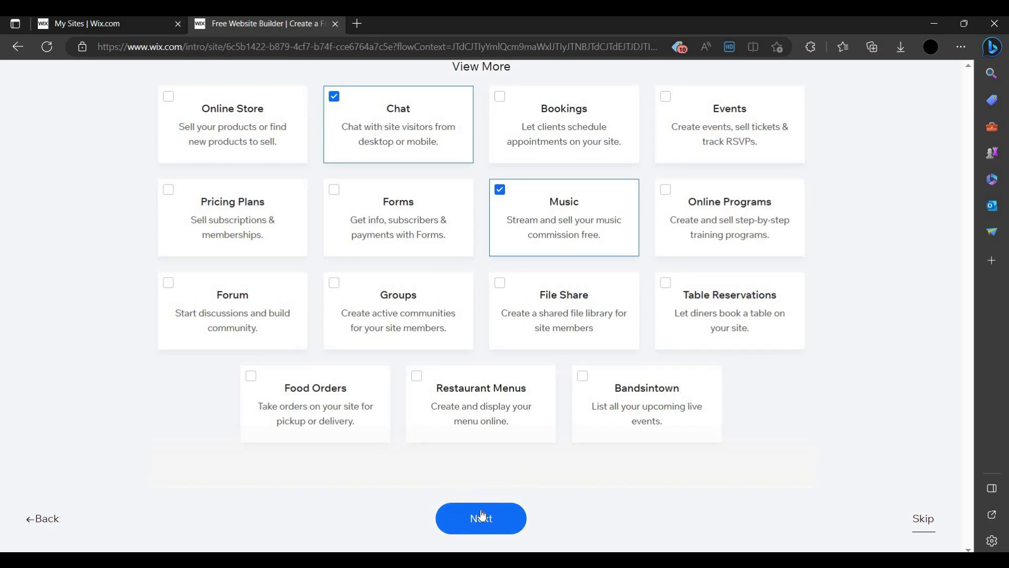
pyautogui.scroll(4, 513, 310)
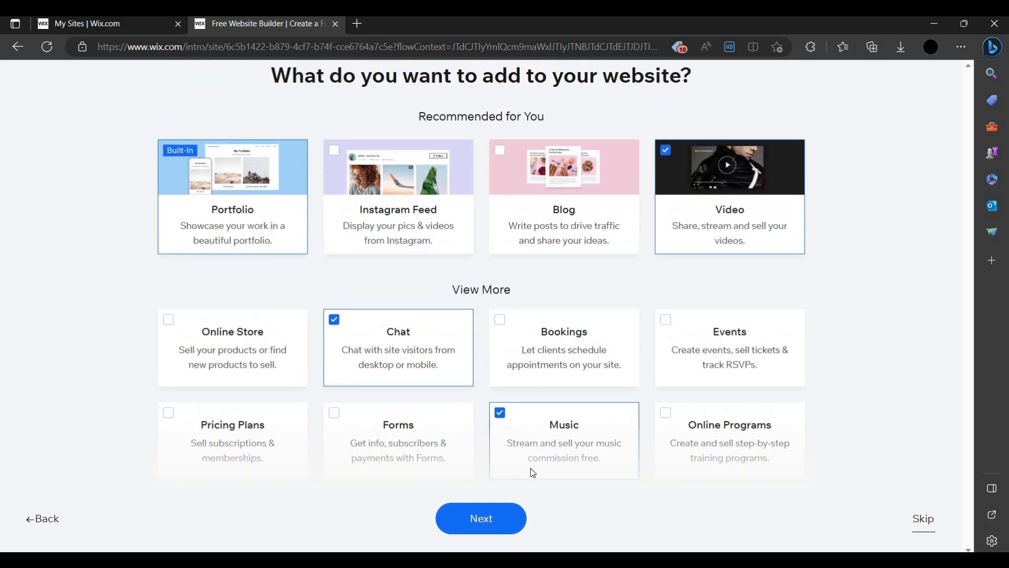
pyautogui.click(495, 525)
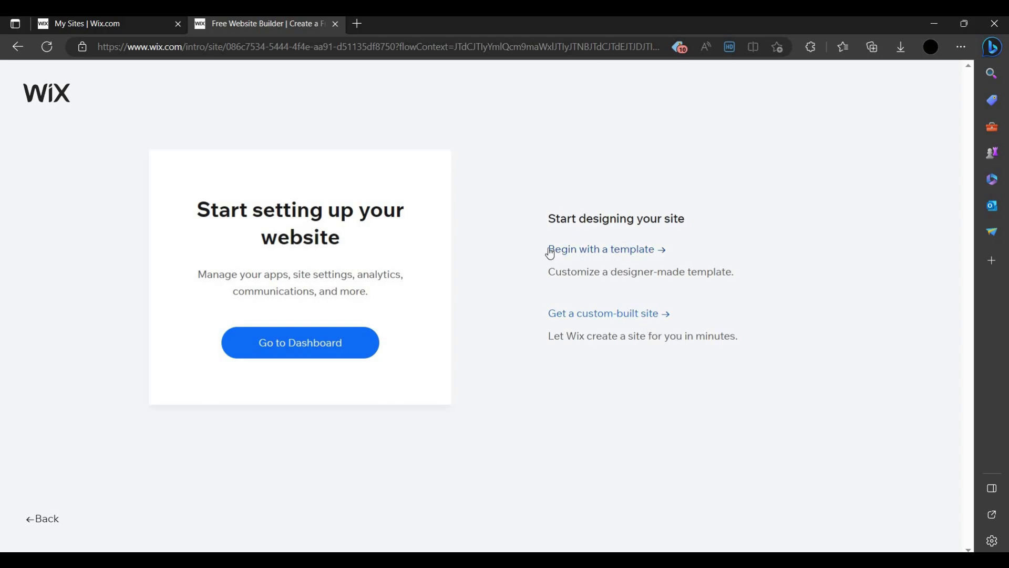
# Step: Begin with a template and open the best-match Creative CV template with the "Hello" heading for editing
pyautogui.click(595, 255)
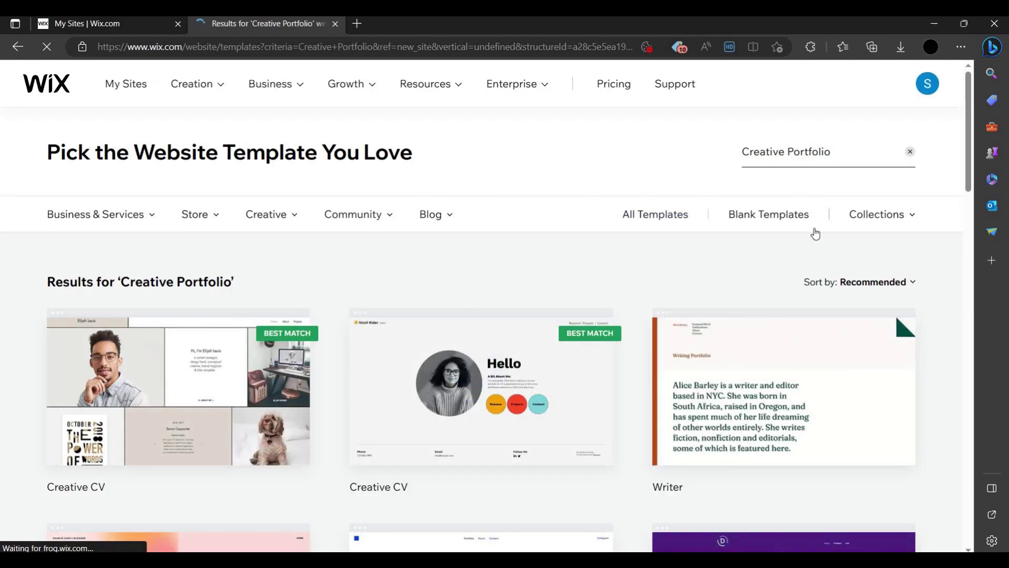
pyautogui.scroll(-3, 351, 365)
pyautogui.scroll(-3, 352, 365)
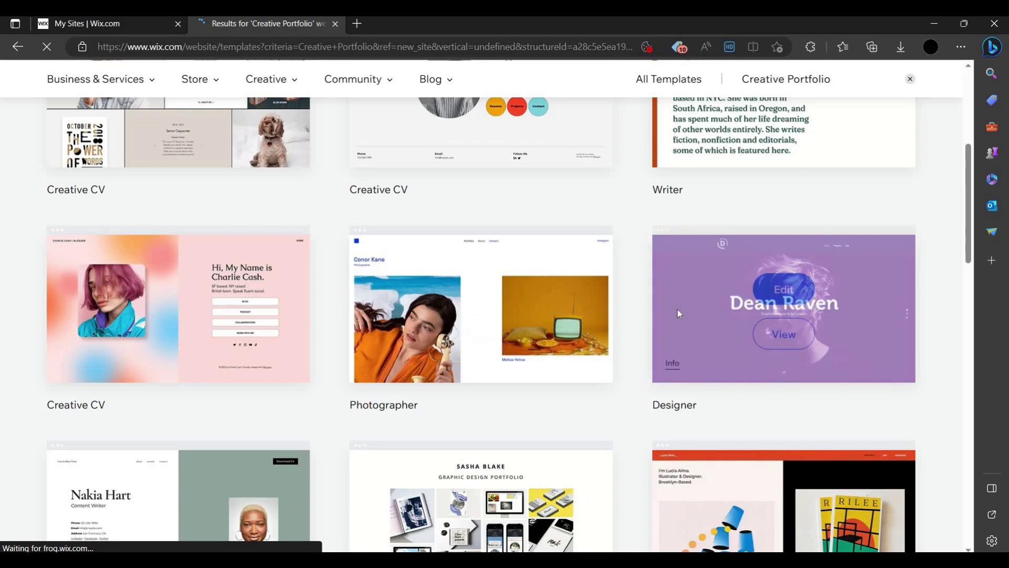
pyautogui.scroll(-2, 468, 335)
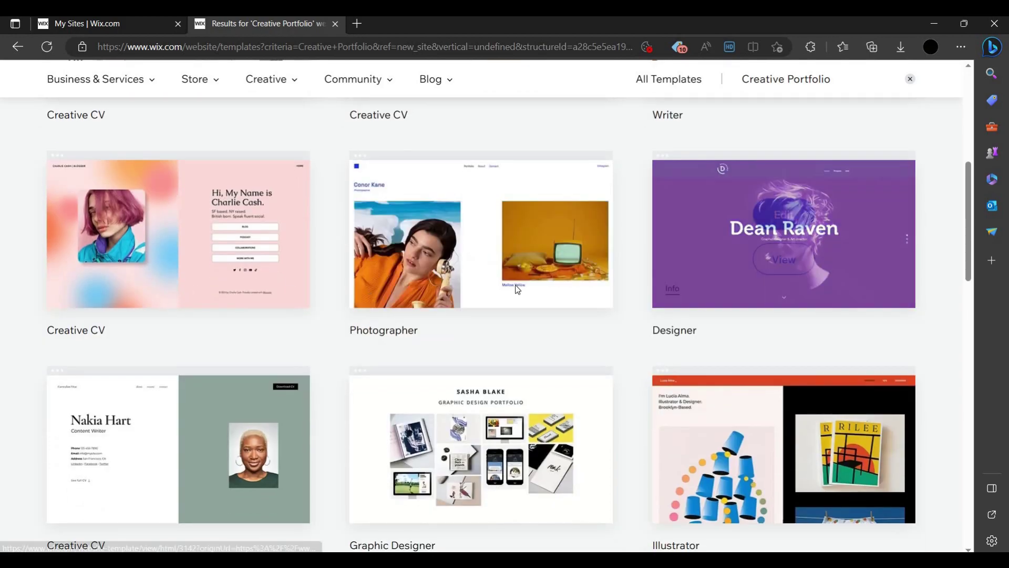
pyautogui.scroll(-3, 126, 370)
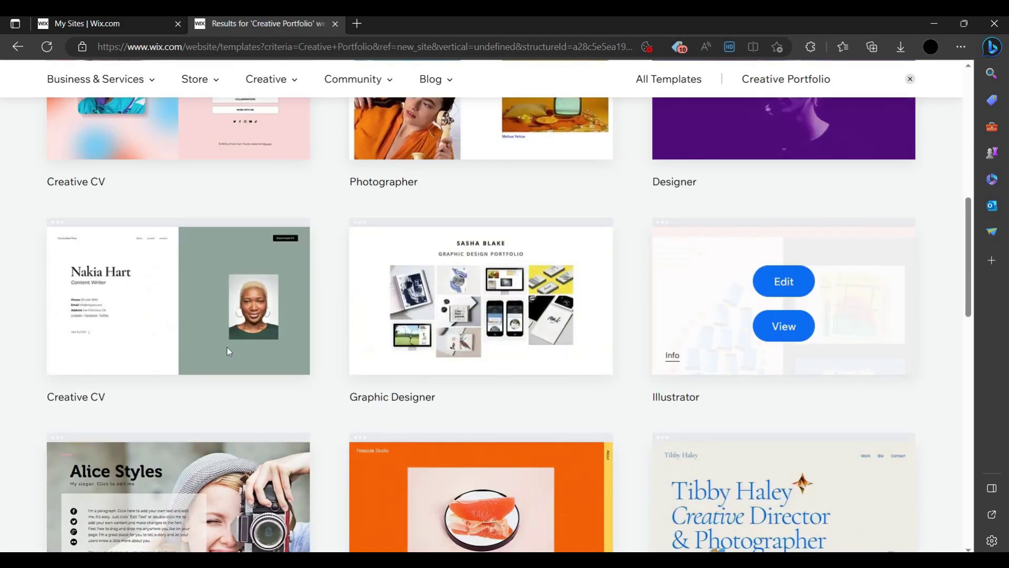
pyautogui.scroll(-4, 255, 274)
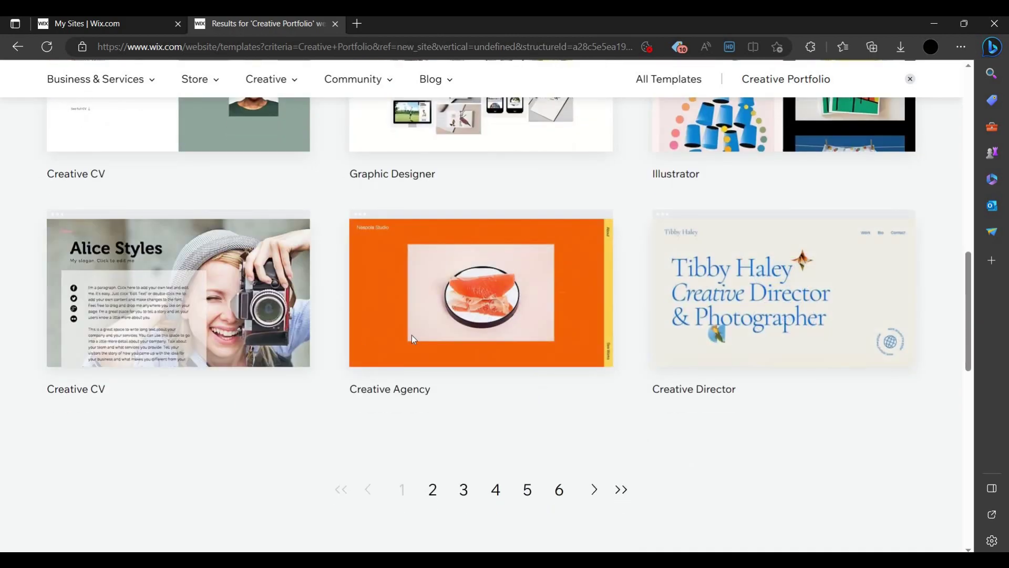
pyautogui.scroll(5, 476, 336)
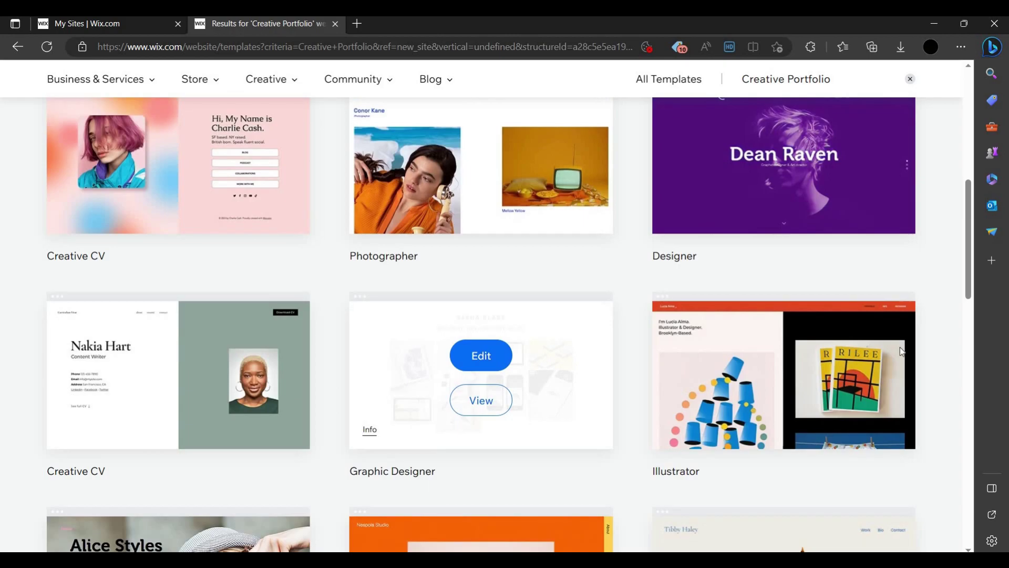
pyautogui.scroll(6, 892, 353)
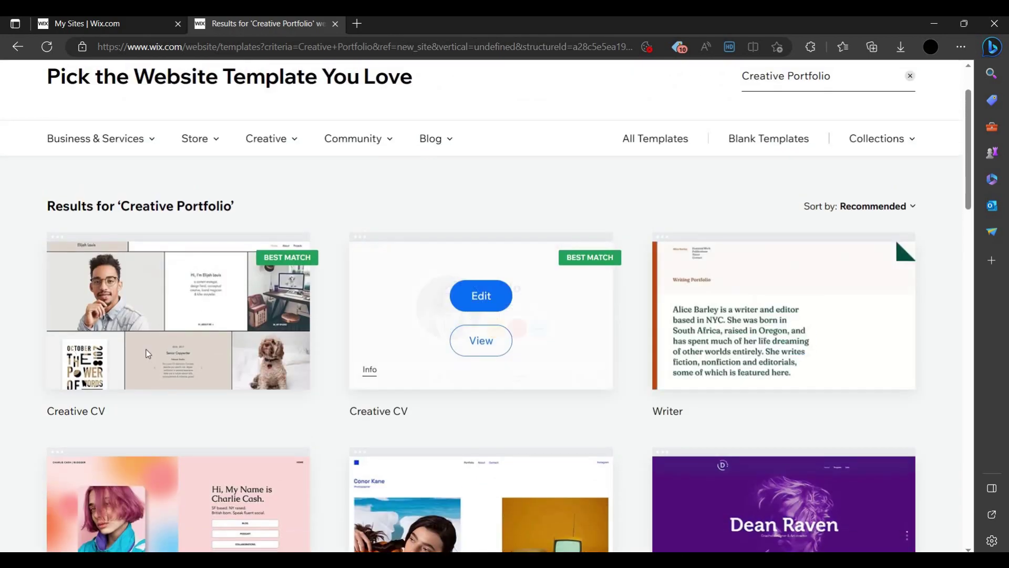
pyautogui.click(475, 304)
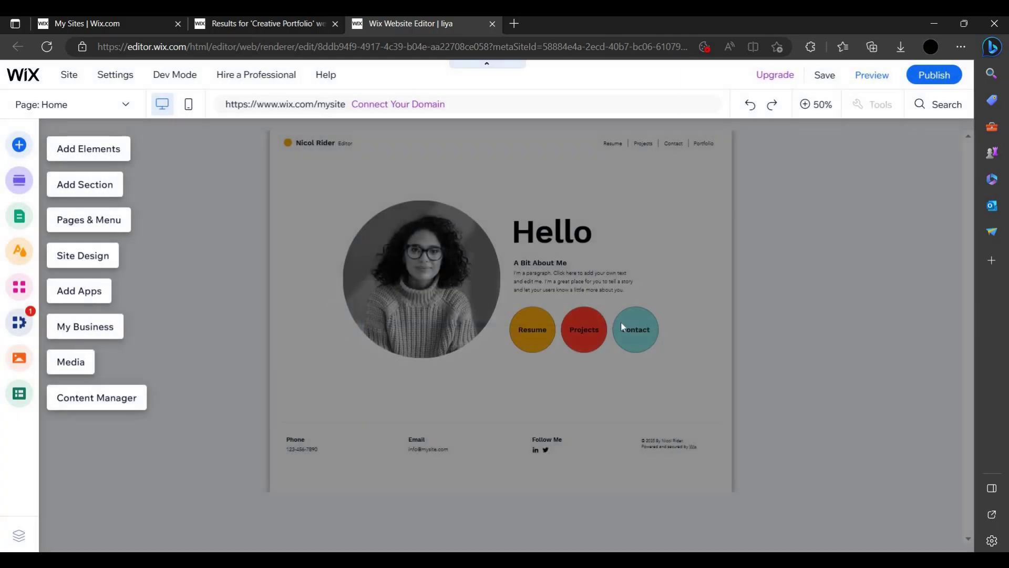
# Step: Move the "Editor" text in the page header a little to the right and below the title line
pyautogui.hotkey('ctrl', '+')
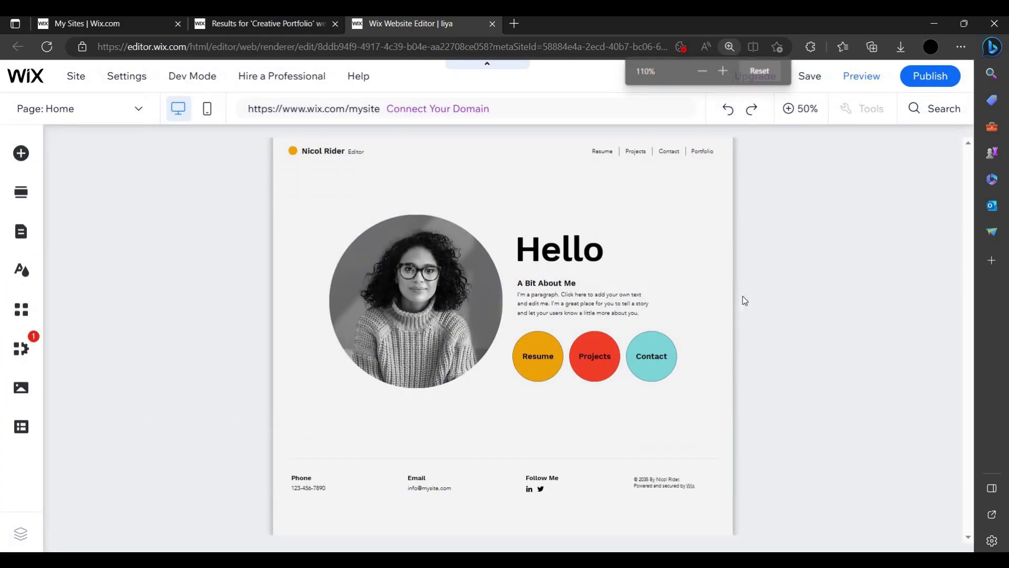
pyautogui.hotkey('ctrl', '+')
pyautogui.hotkey('ctrl', '+')
pyautogui.scroll(-1, 594, 272)
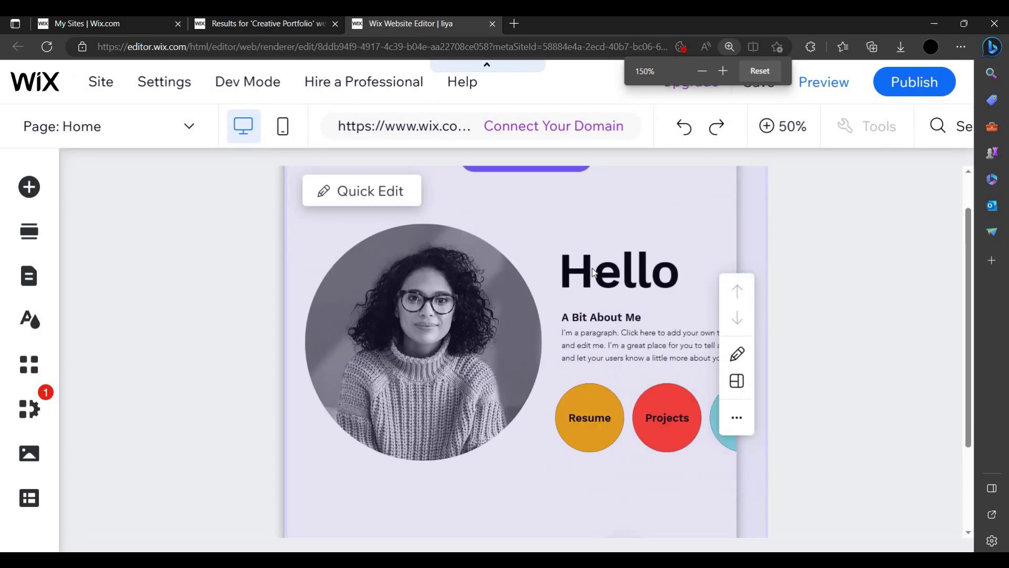
pyautogui.scroll(1, 592, 273)
pyautogui.click(433, 185)
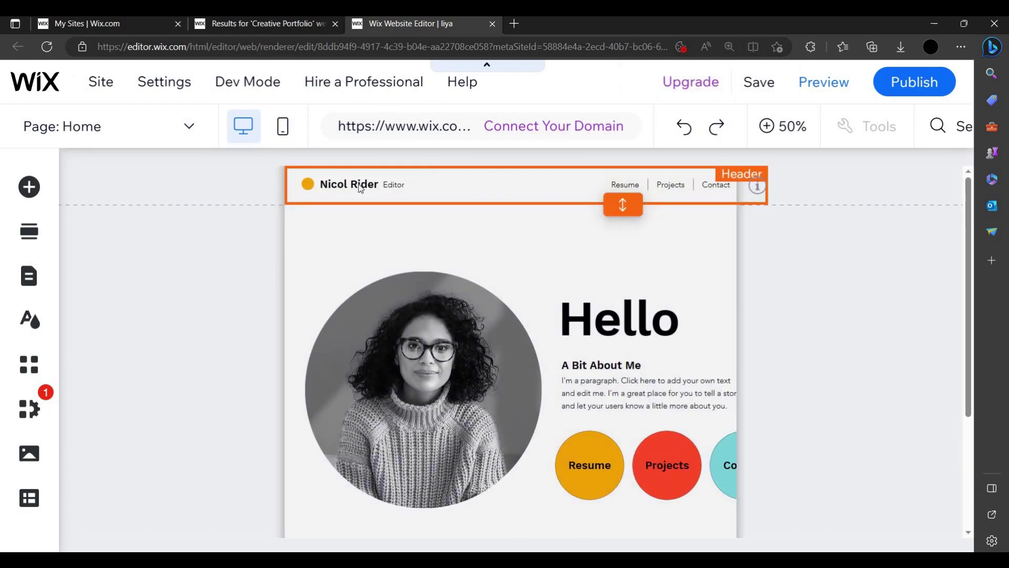
pyautogui.click(357, 188)
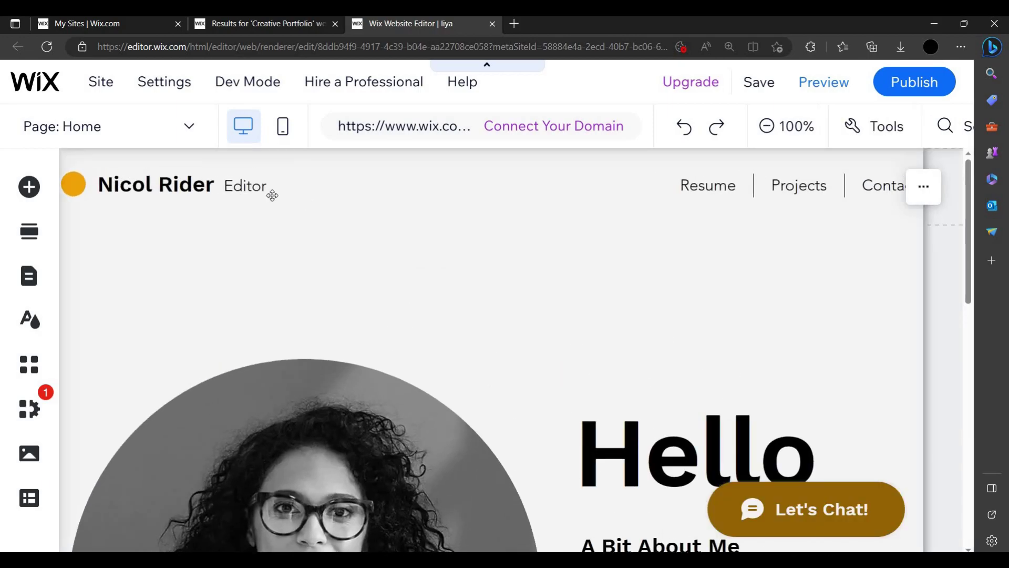
pyautogui.click(269, 195)
# Step: Replace the header's title text with the portfolio owner's first name
pyautogui.click(192, 177)
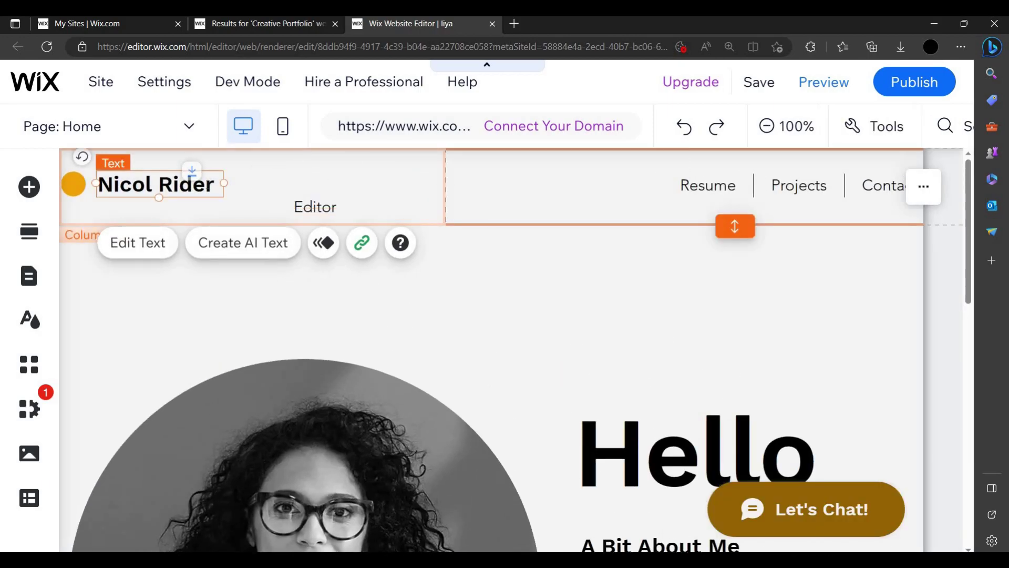
pyautogui.doubleClick(208, 185)
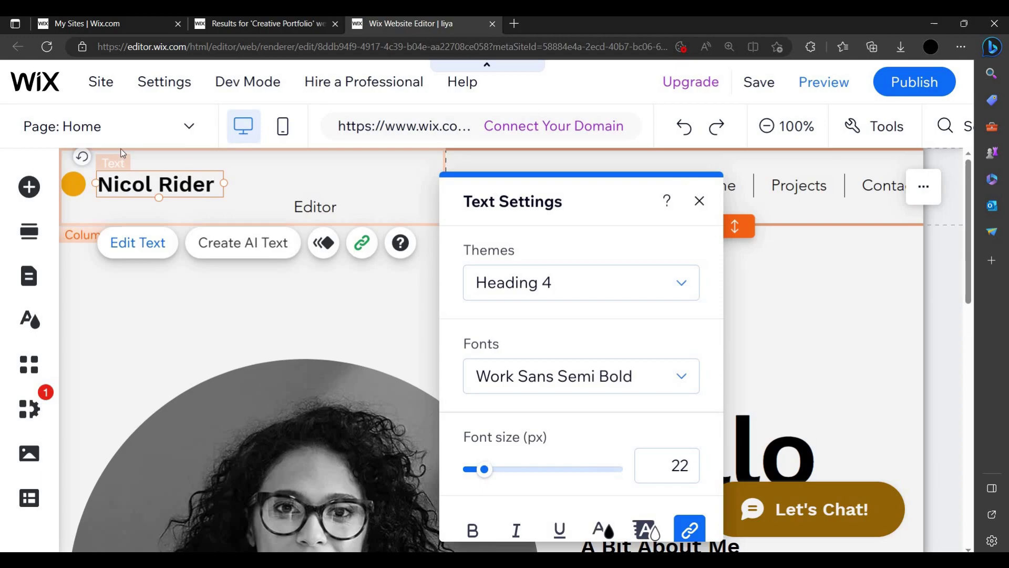
pyautogui.press('BackSpace')
pyautogui.press('BackSpace')
pyautogui.press('BackSpace')
pyautogui.press('BackSpace')
pyautogui.press('BackSpace')
pyautogui.press('BackSpace')
pyautogui.press('BackSpace')
pyautogui.press('BackSpace')
pyautogui.press('BackSpace')
pyautogui.press('BackSpace')
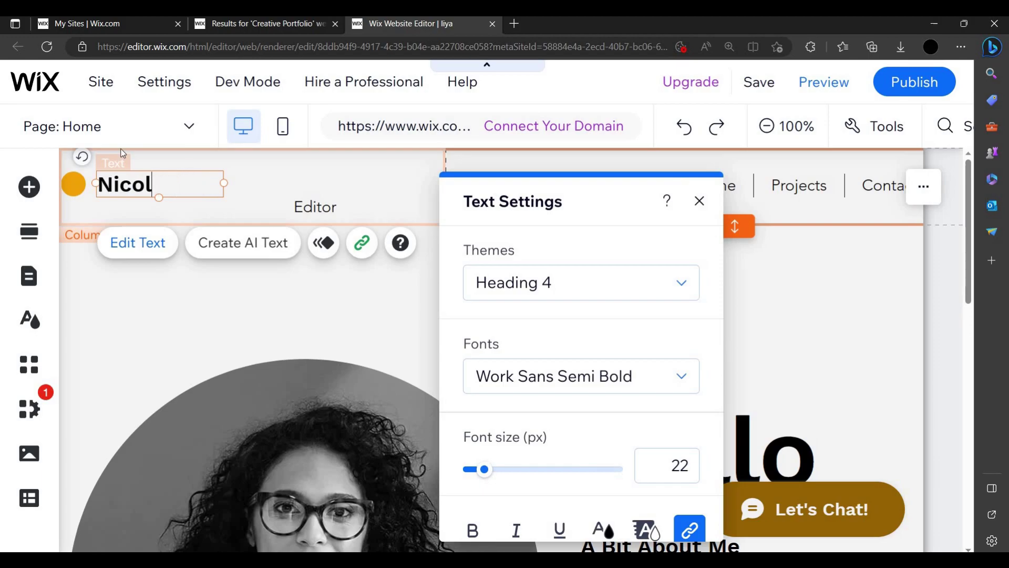
pyautogui.write('LI')
pyautogui.press('BackSpace')
pyautogui.write('iya')
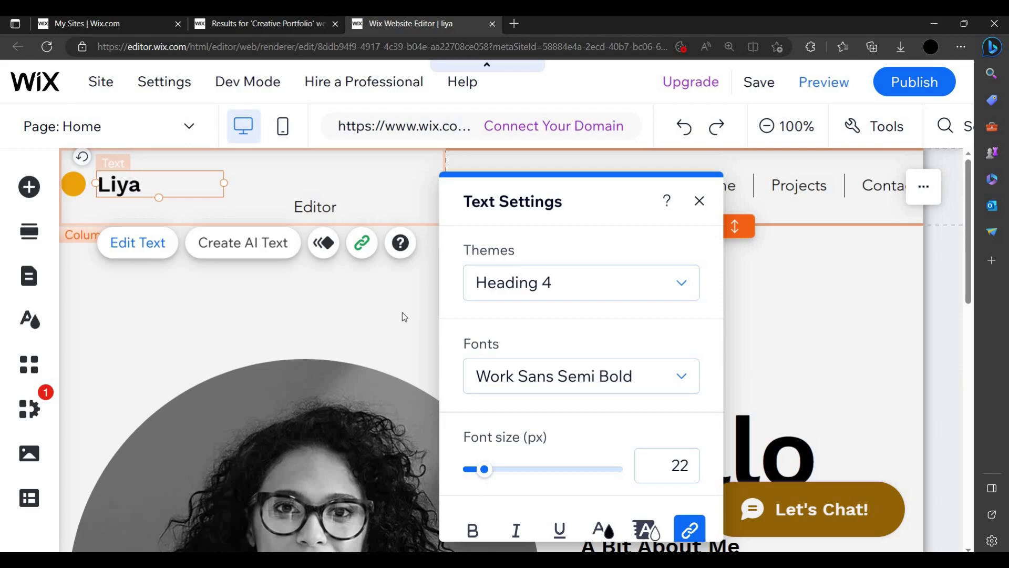
# Step: Change the header title's text color to the bright red theme color #FF3B25
pyautogui.scroll(-1, 557, 424)
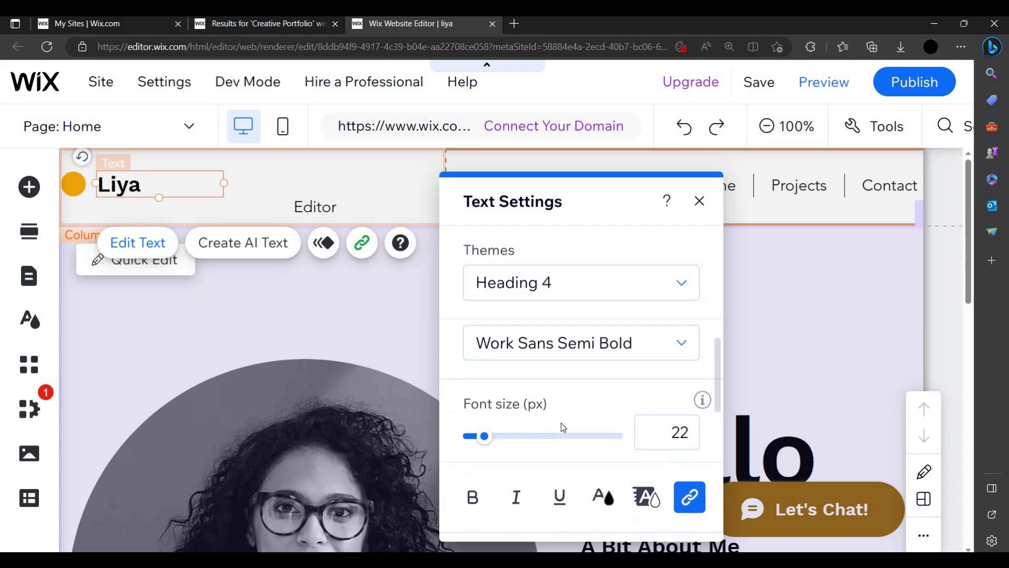
pyautogui.hotkey('ctrl', '-')
pyautogui.hotkey('ctrl', '-')
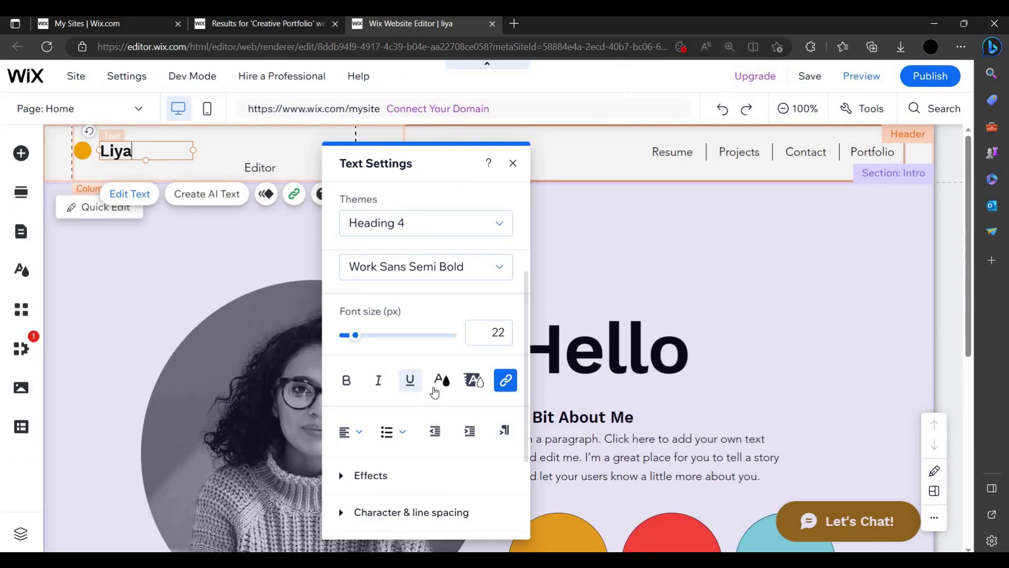
pyautogui.click(436, 386)
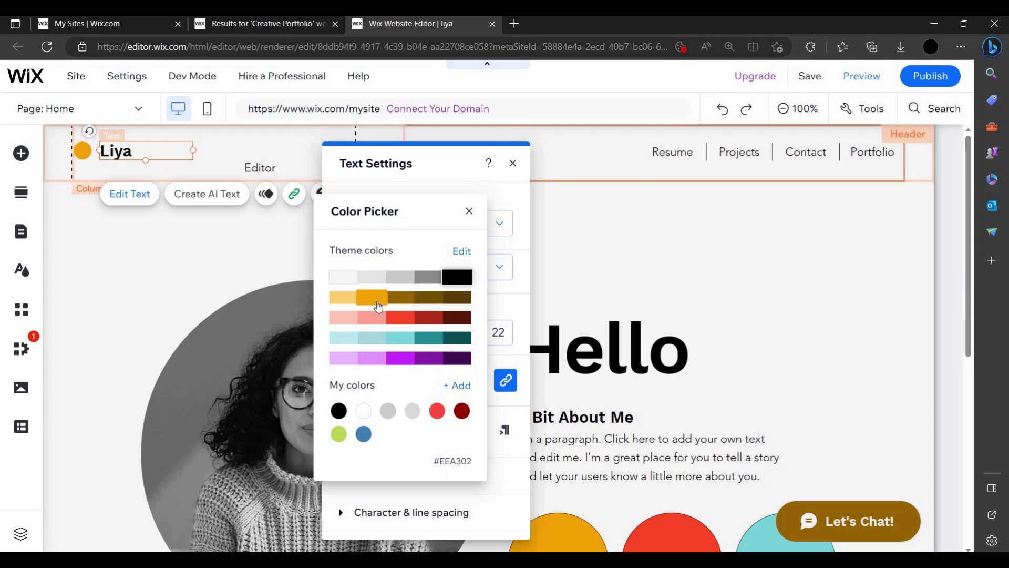
pyautogui.click(398, 329)
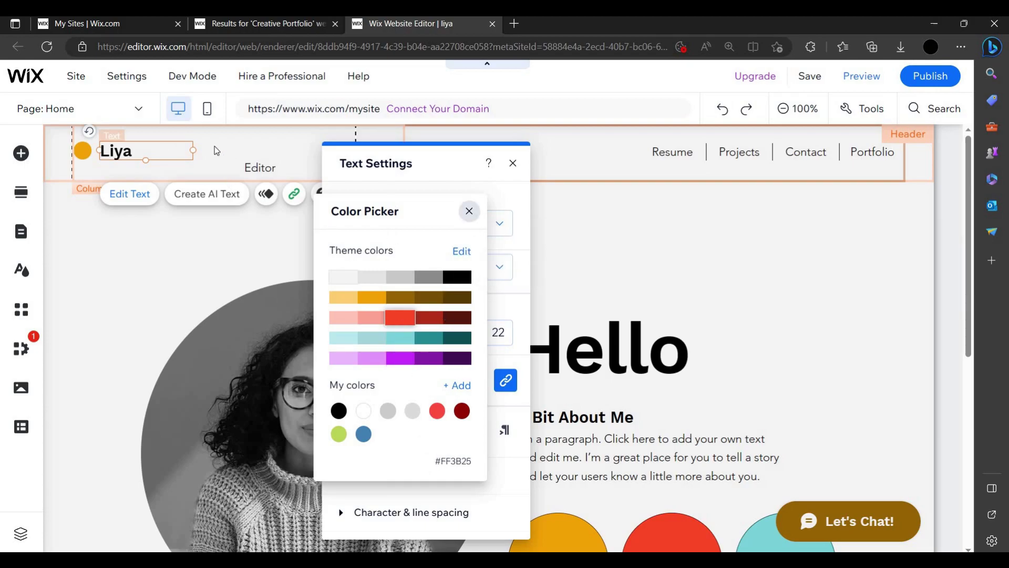
pyautogui.click(469, 211)
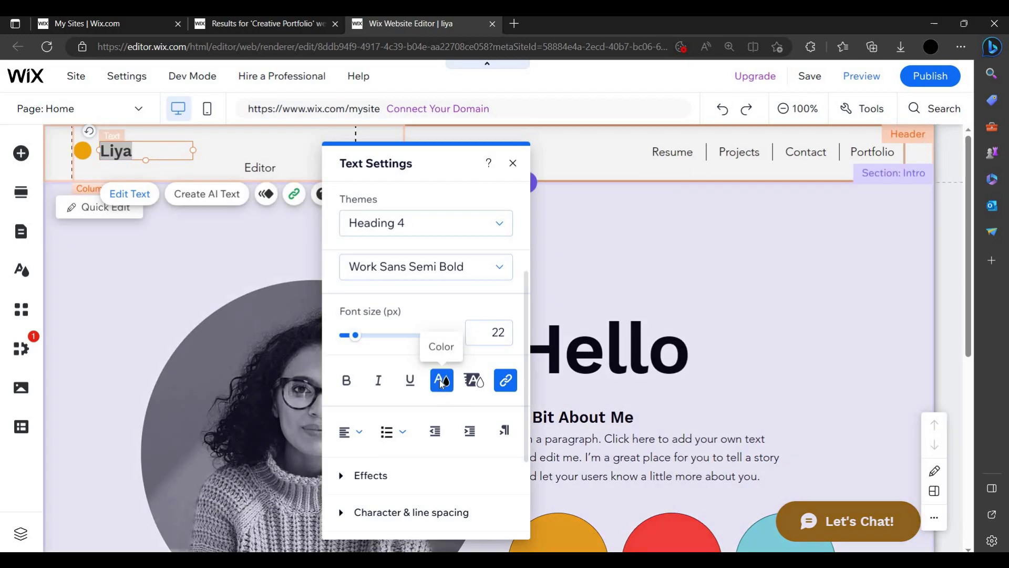
pyautogui.click(442, 379)
pyautogui.click(401, 318)
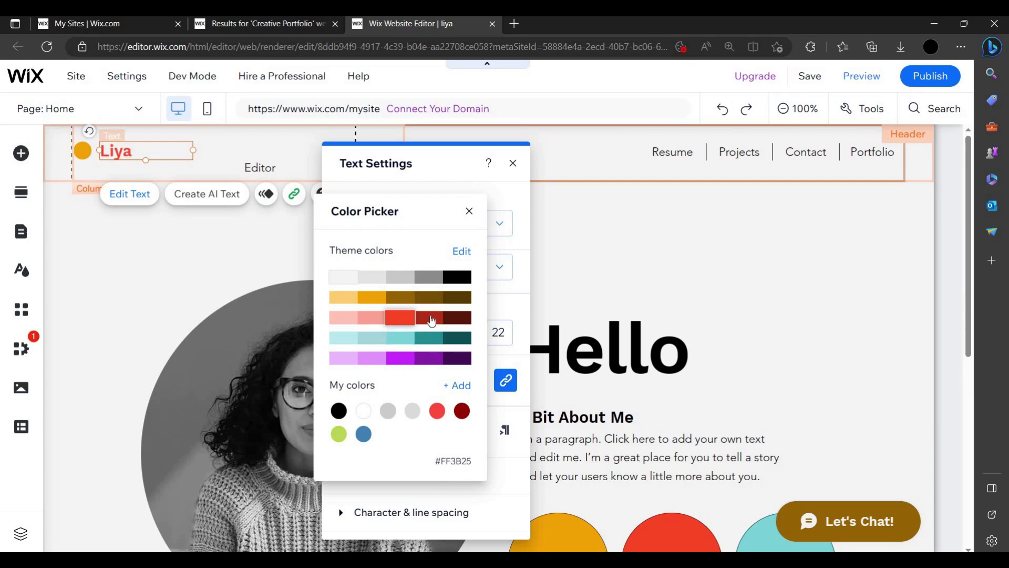
pyautogui.click(473, 212)
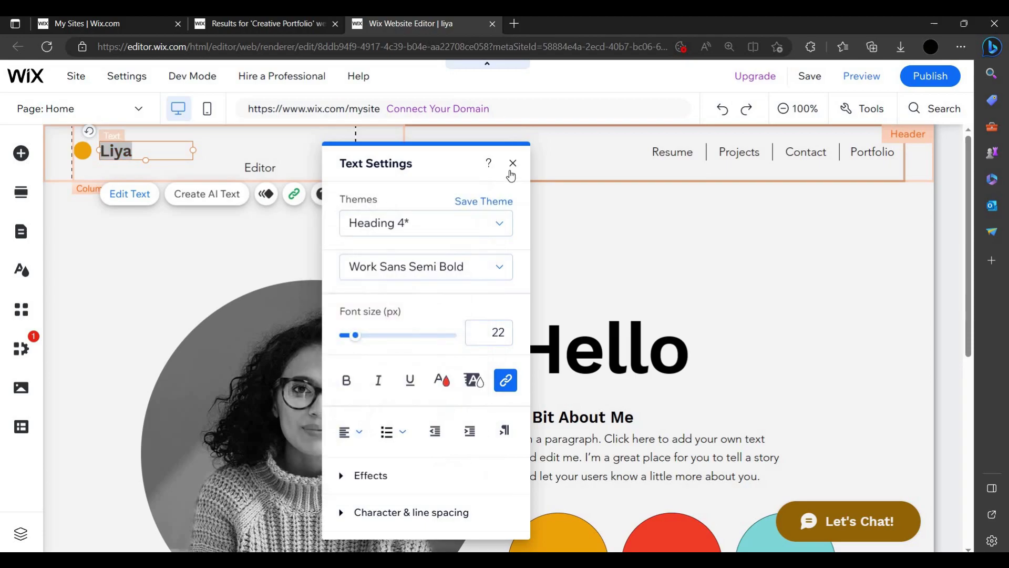
pyautogui.press('Escape')
pyautogui.scroll(-1, 609, 257)
pyautogui.scroll(1, 609, 257)
pyautogui.scroll(-3, 663, 332)
pyautogui.scroll(3, 798, 286)
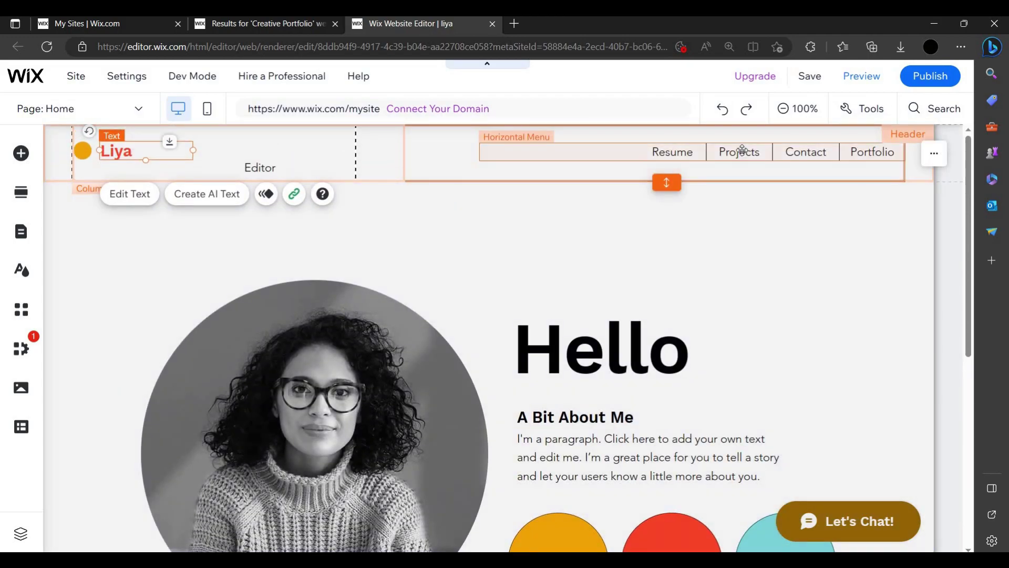
pyautogui.click(736, 150)
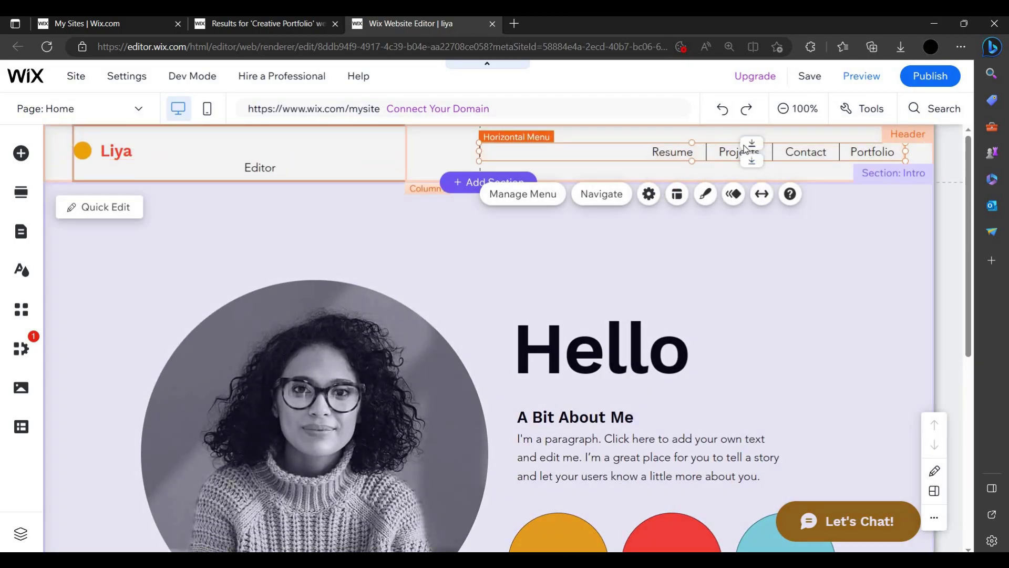
pyautogui.click(757, 287)
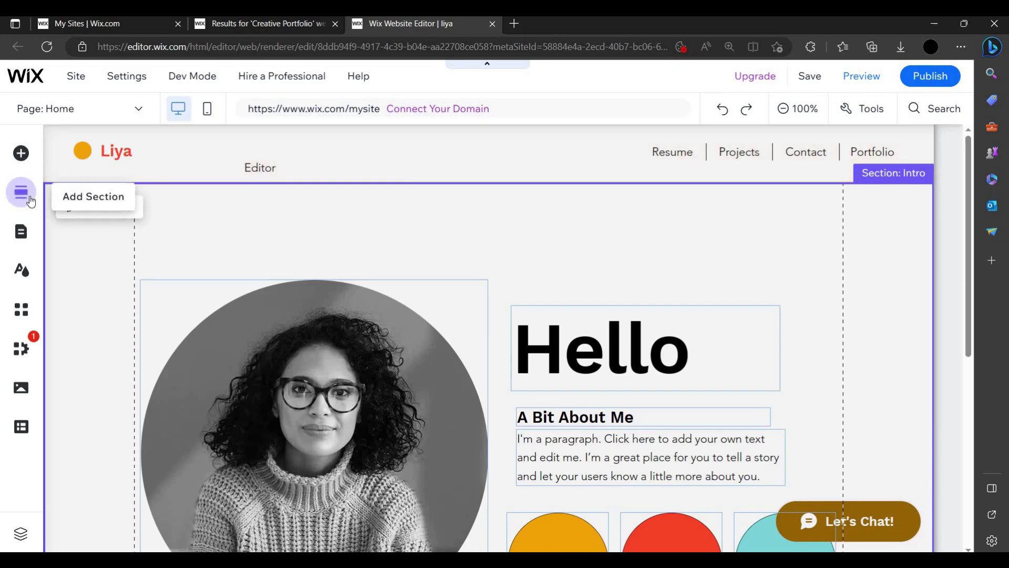
# Step: Open the site's Projects page for editing
pyautogui.click(20, 237)
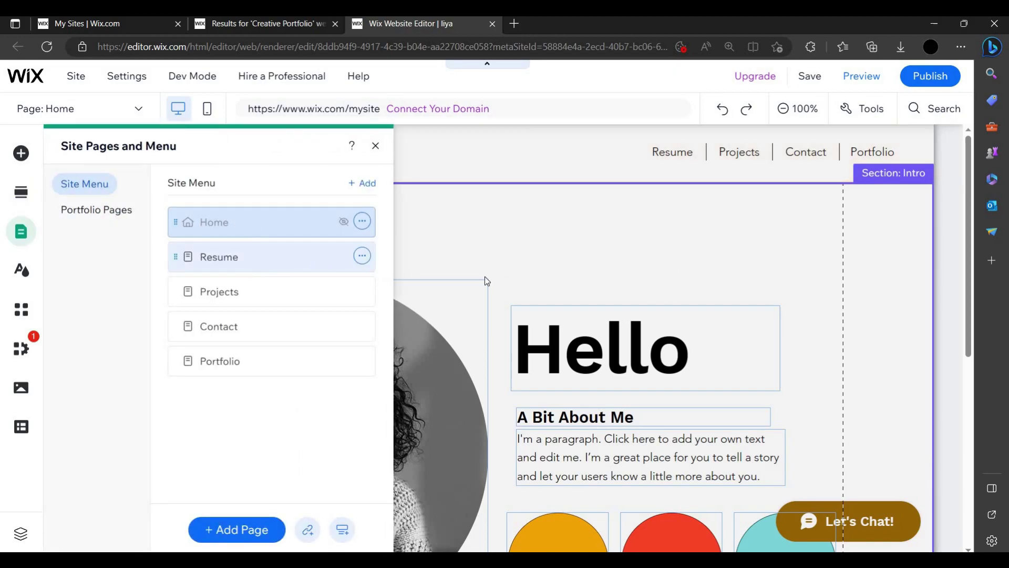
pyautogui.click(274, 292)
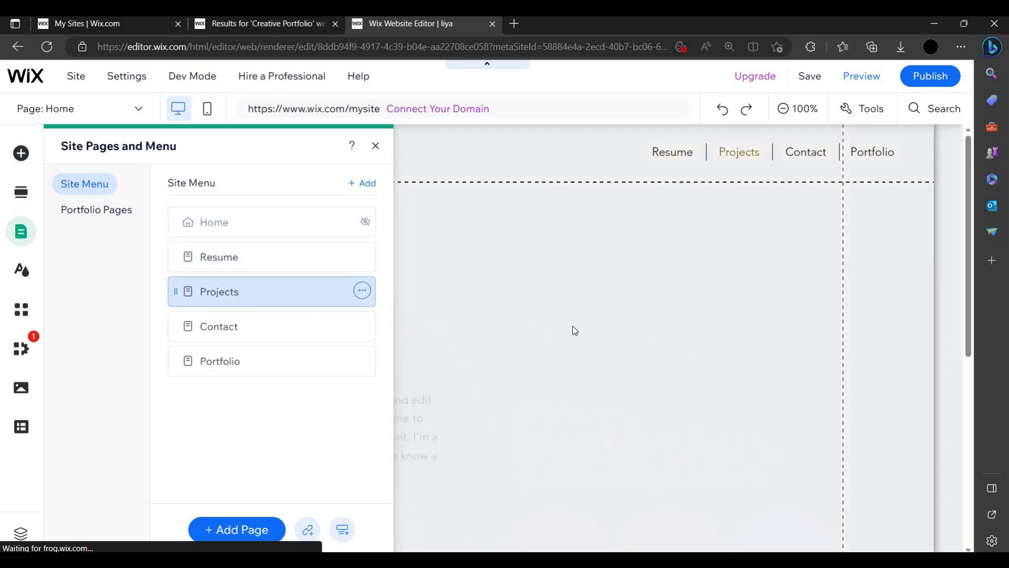
pyautogui.click(613, 299)
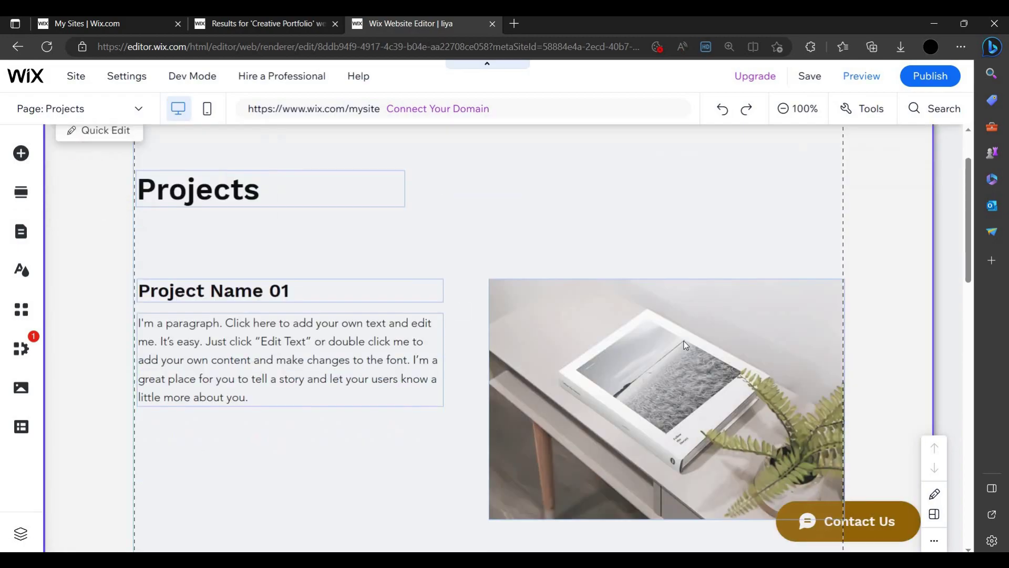
pyautogui.scroll(-1, 173, 248)
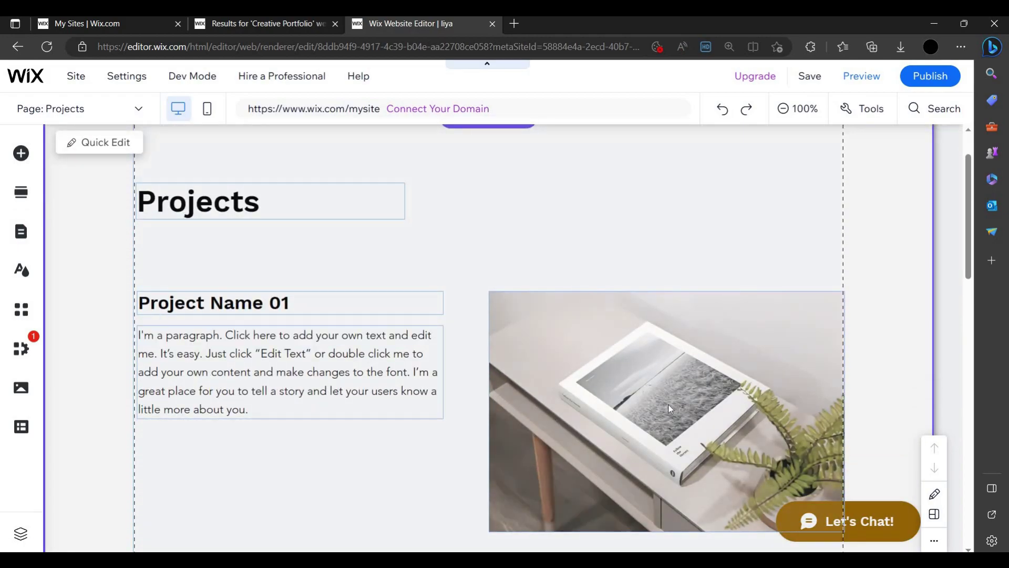
pyautogui.scroll(-4, 668, 405)
pyautogui.scroll(4, 633, 394)
# Step: Examine the media upload options for replacing the Project Name 01 image, and leave them without choosing a file
pyautogui.click(730, 386)
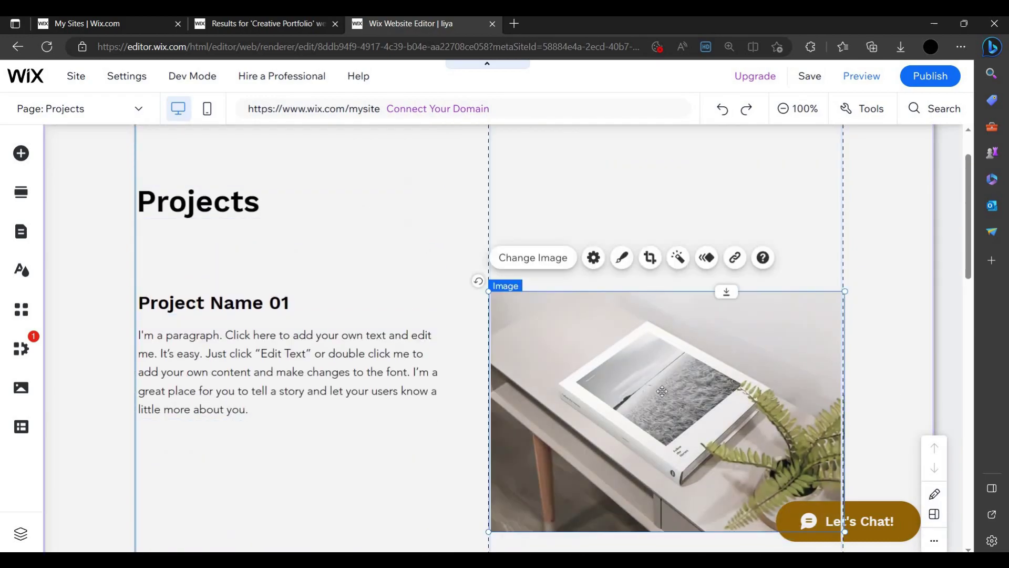
pyautogui.scroll(-1, 537, 189)
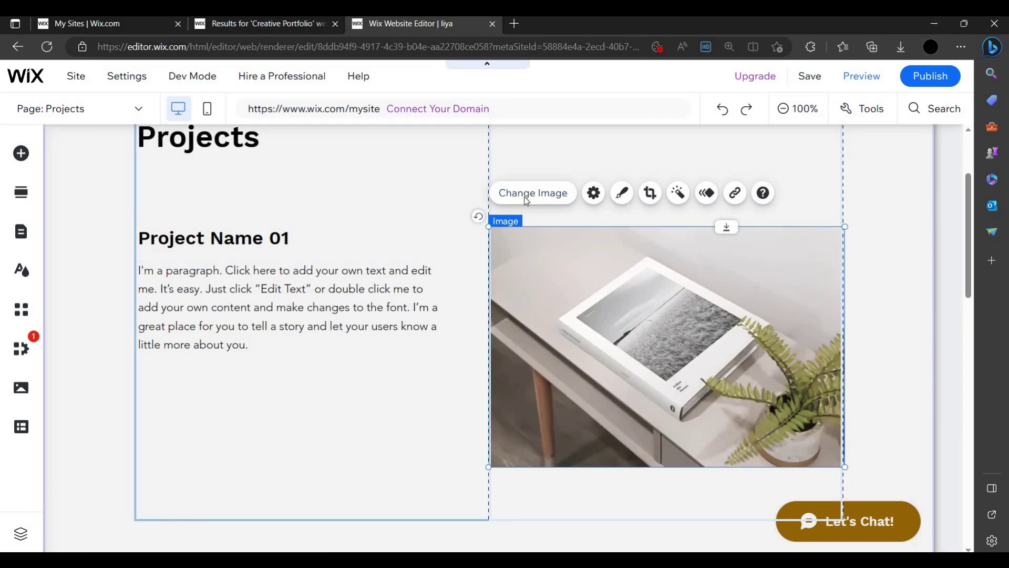
pyautogui.doubleClick(588, 385)
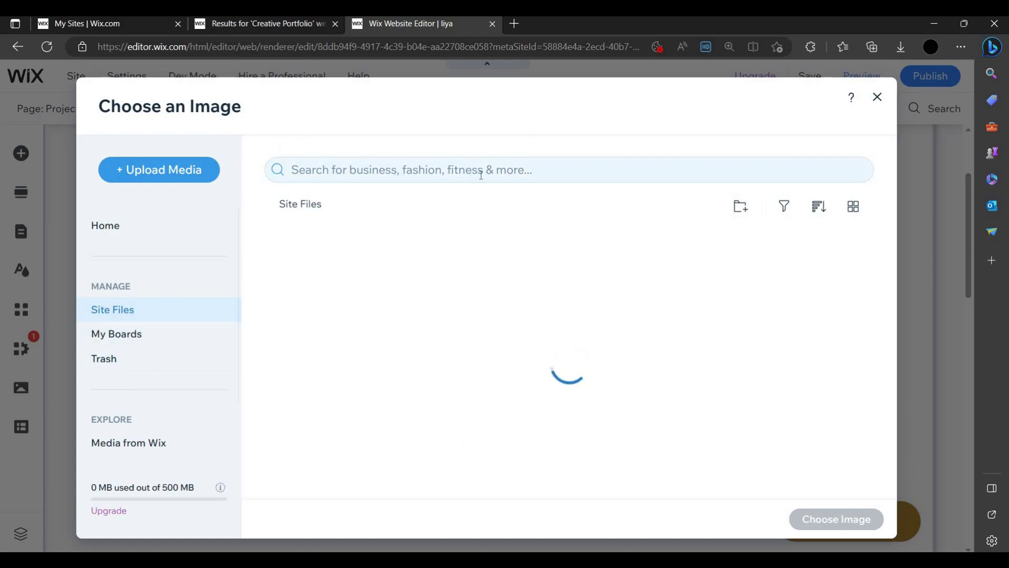
pyautogui.click(440, 178)
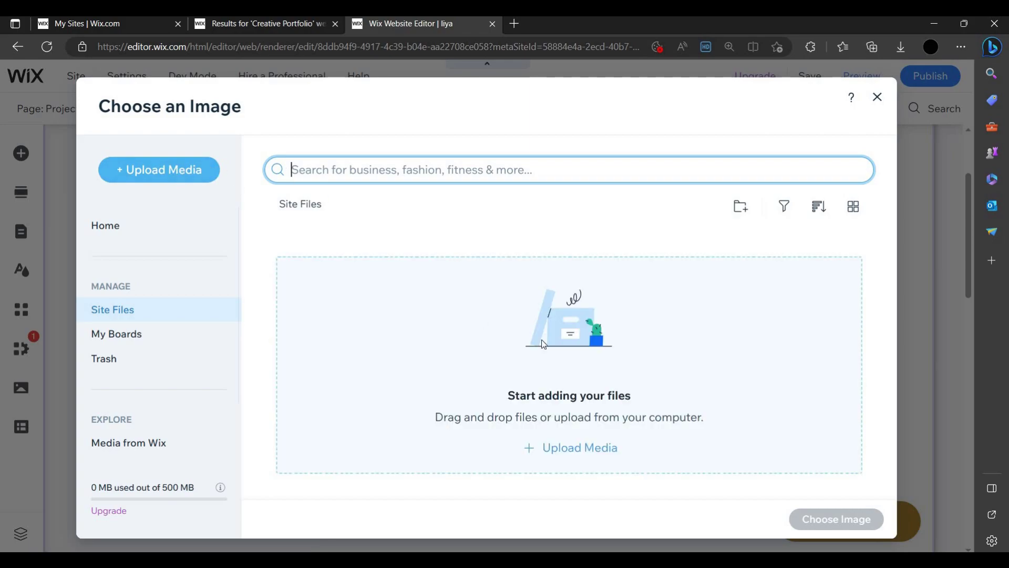
pyautogui.click(201, 173)
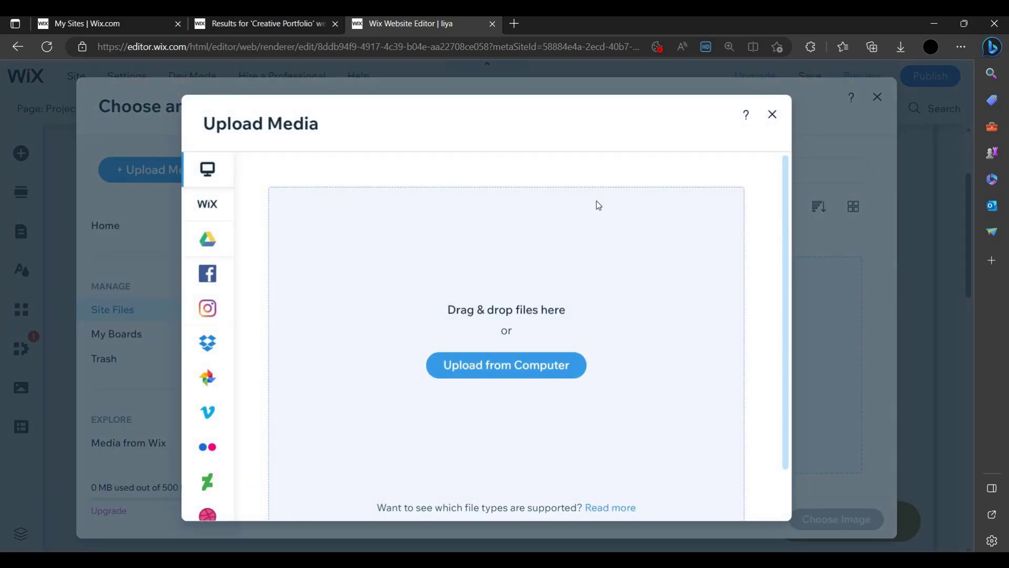
pyautogui.click(773, 115)
pyautogui.click(875, 101)
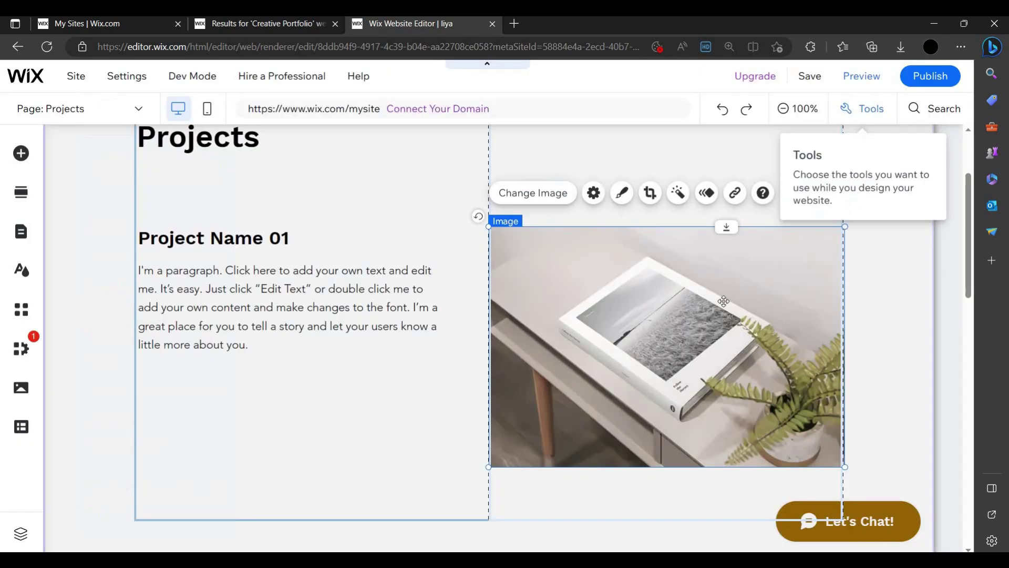
# Step: Add the social bar with six colored square icons to the footer, below the existing contact columns
pyautogui.scroll(-1, 519, 270)
pyautogui.scroll(-5, 518, 270)
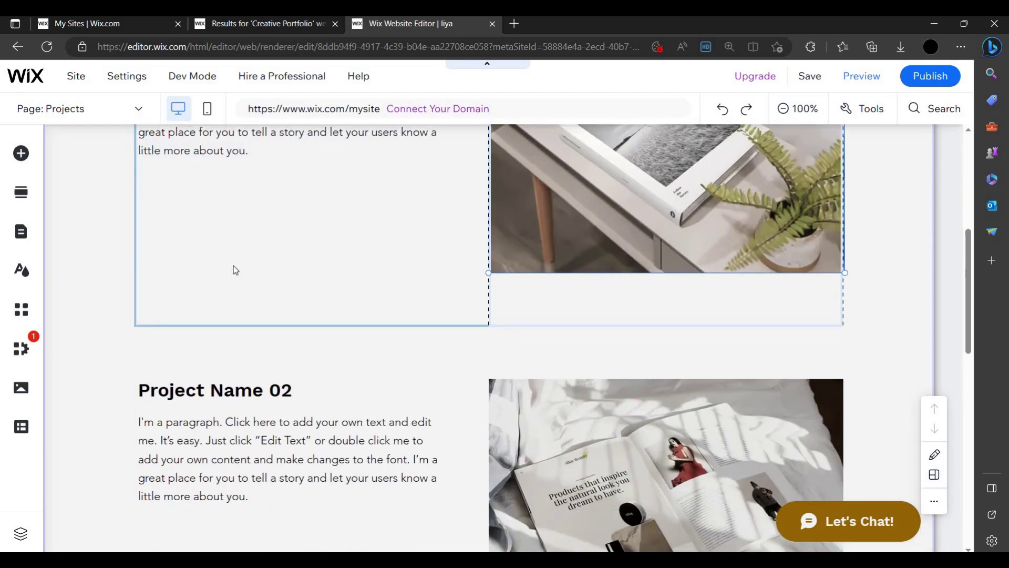
pyautogui.click(226, 261)
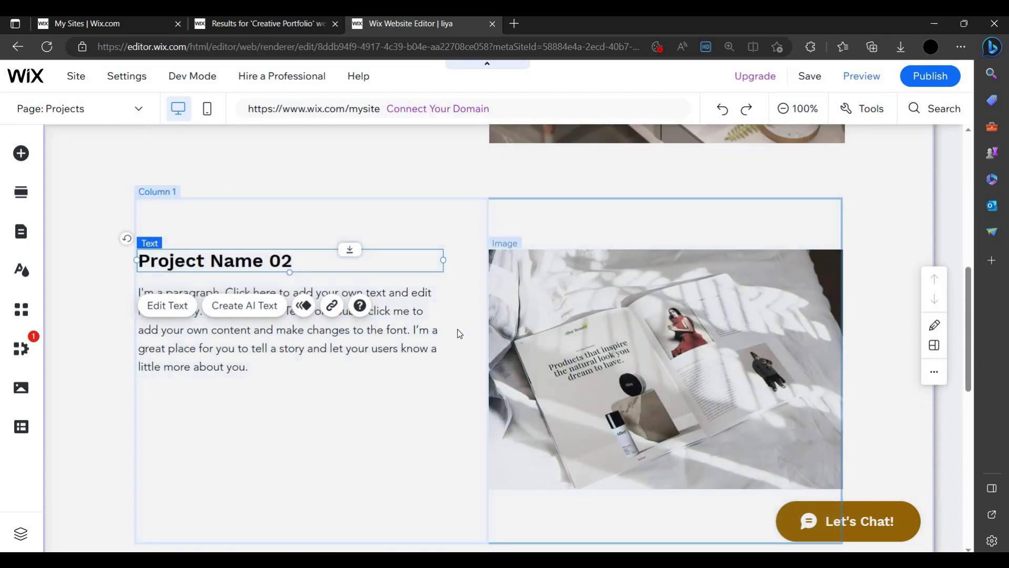
pyautogui.scroll(-10, 457, 329)
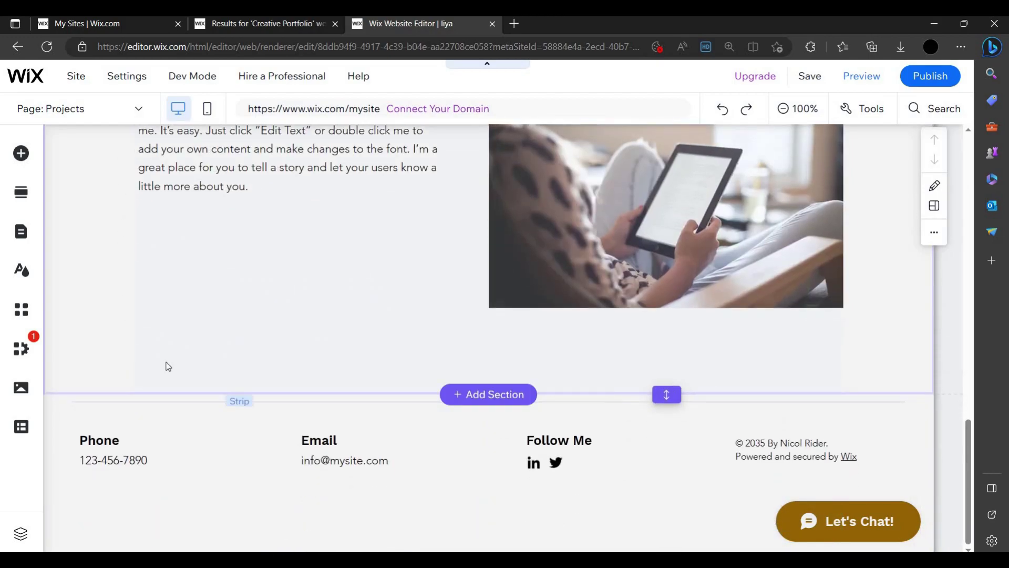
pyautogui.scroll(2, 435, 307)
pyautogui.scroll(-2, 543, 466)
pyautogui.click(541, 465)
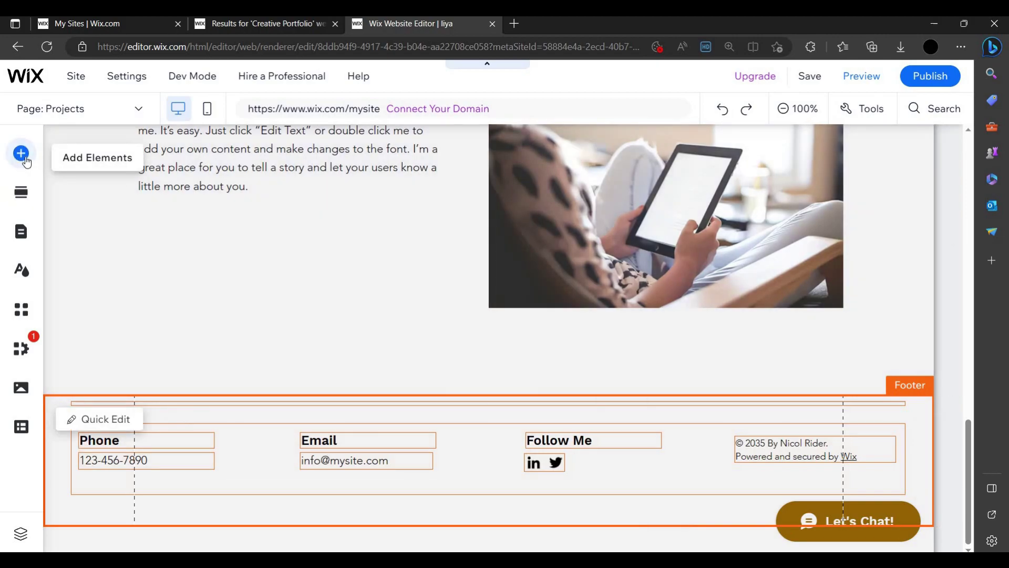
pyautogui.click(26, 162)
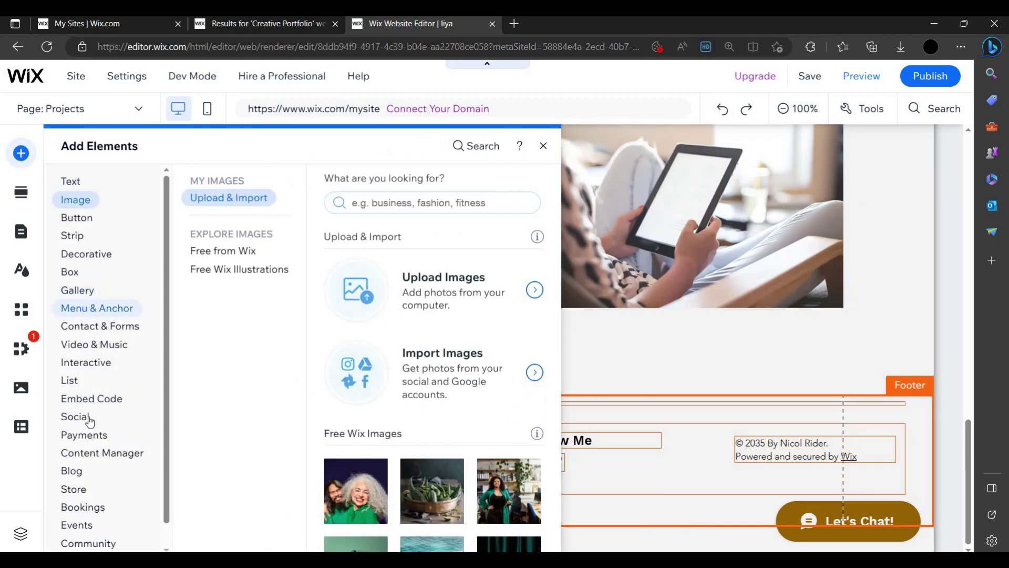
pyautogui.click(79, 292)
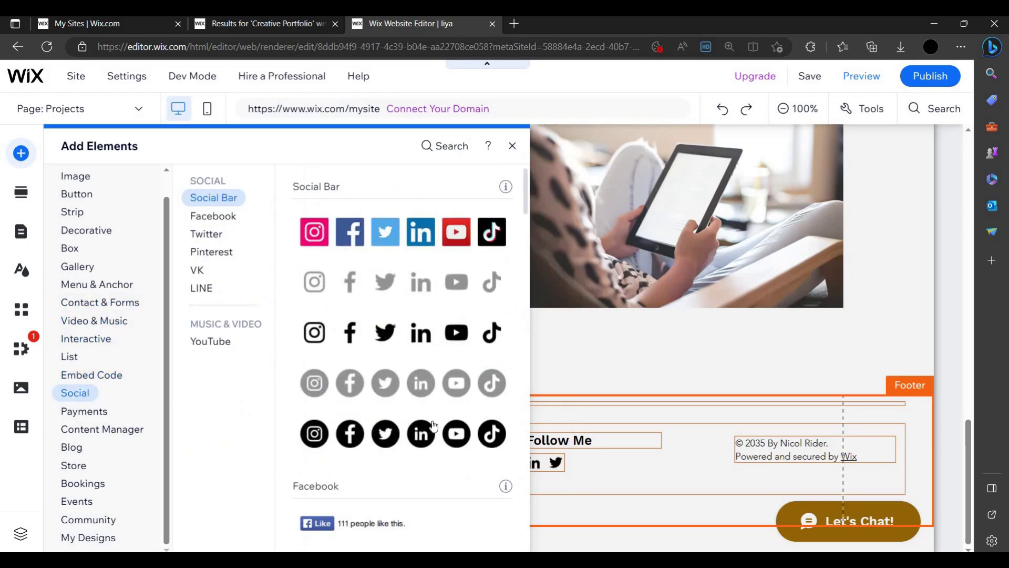
pyautogui.moveTo(429, 243); pyautogui.dragTo(470, 549)
# Step: Delete the black LinkedIn and Twitter social bar under Follow Me in the footer
pyautogui.click(547, 463)
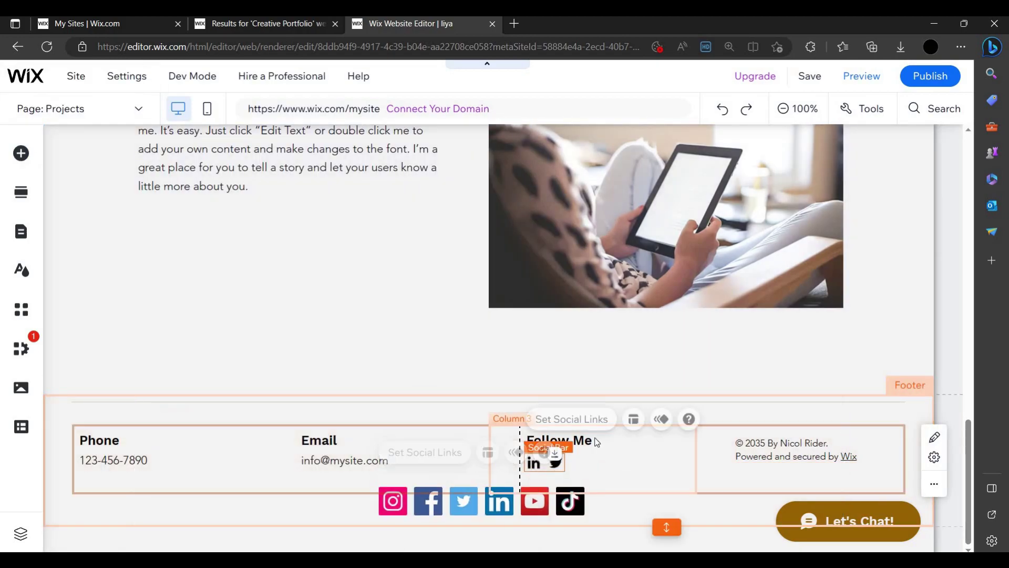
pyautogui.rightClick(544, 461)
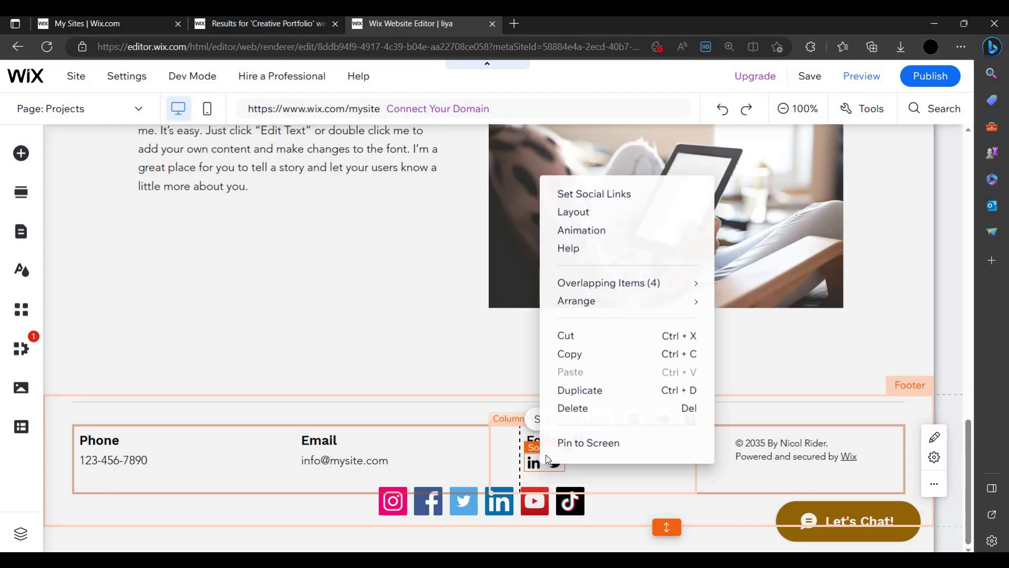
pyautogui.click(584, 415)
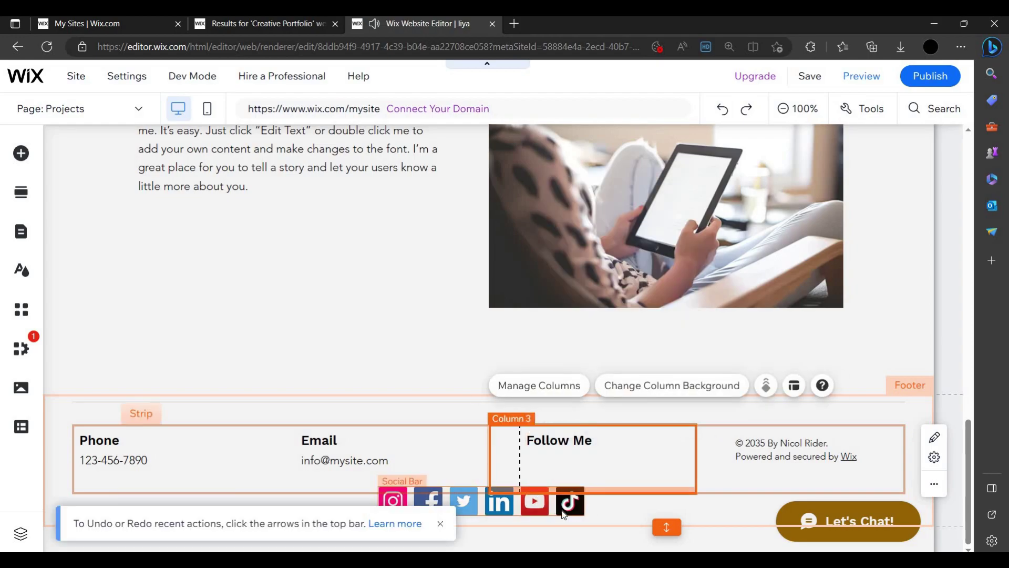
# Step: Move the colored social bar into the footer's Follow Me column, directly beneath its heading
pyautogui.moveTo(557, 503); pyautogui.dragTo(645, 466)
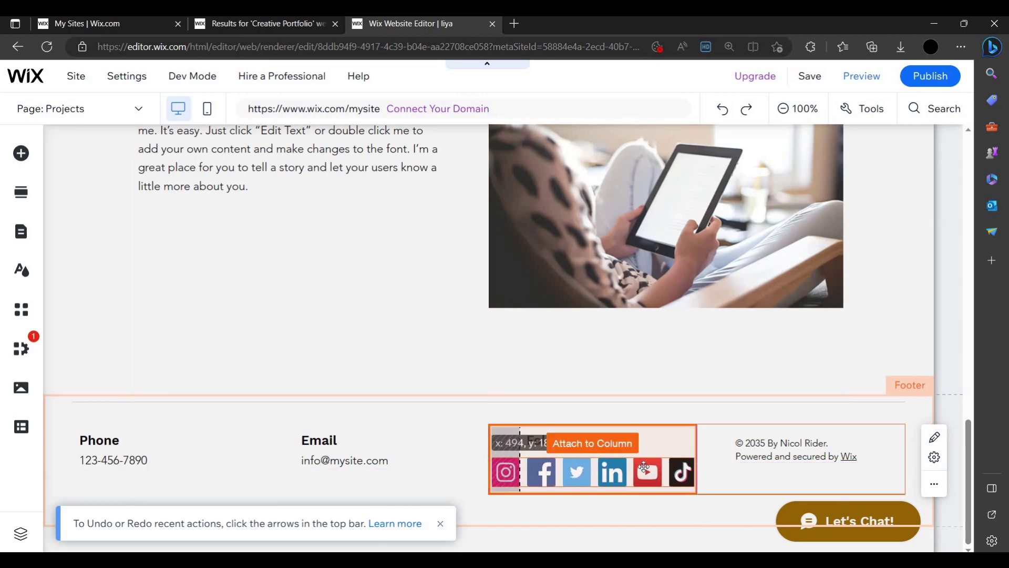
pyautogui.moveTo(574, 454); pyautogui.dragTo(573, 455)
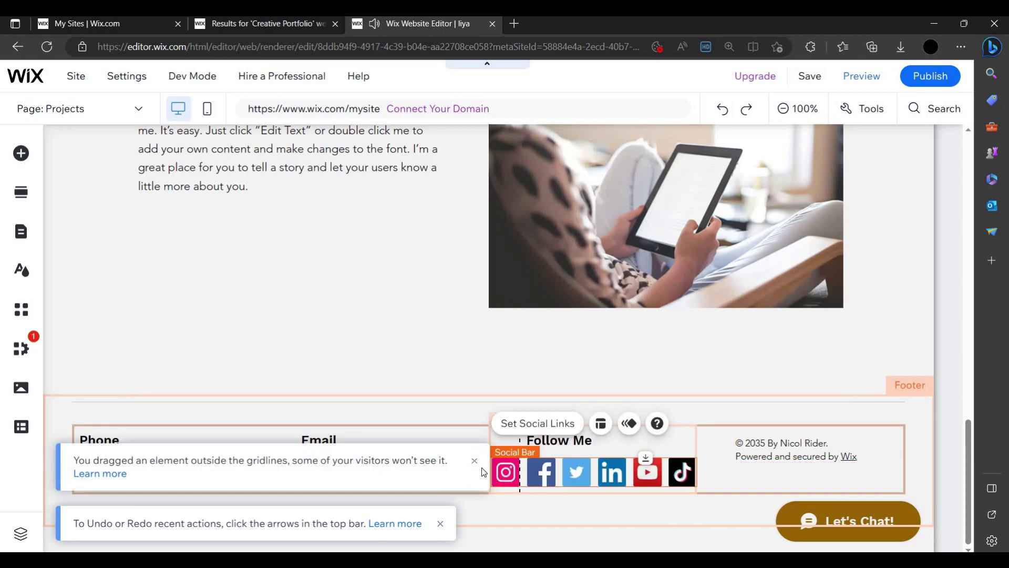
pyautogui.click(441, 523)
pyautogui.click(363, 466)
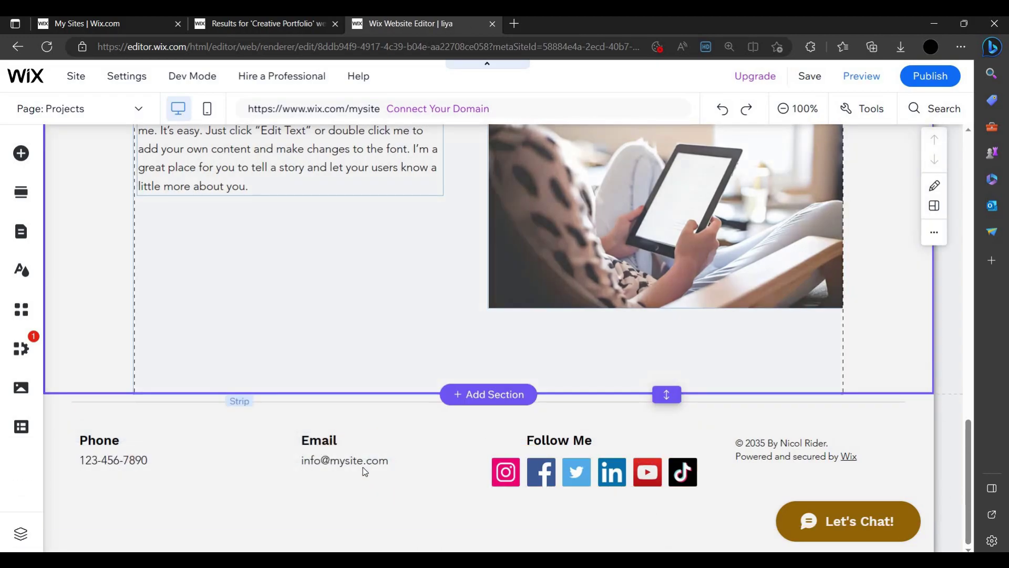
# Step: Replace the placeholder address under the footer's Email heading with the portfolio owner's e-mail address
pyautogui.doubleClick(356, 463)
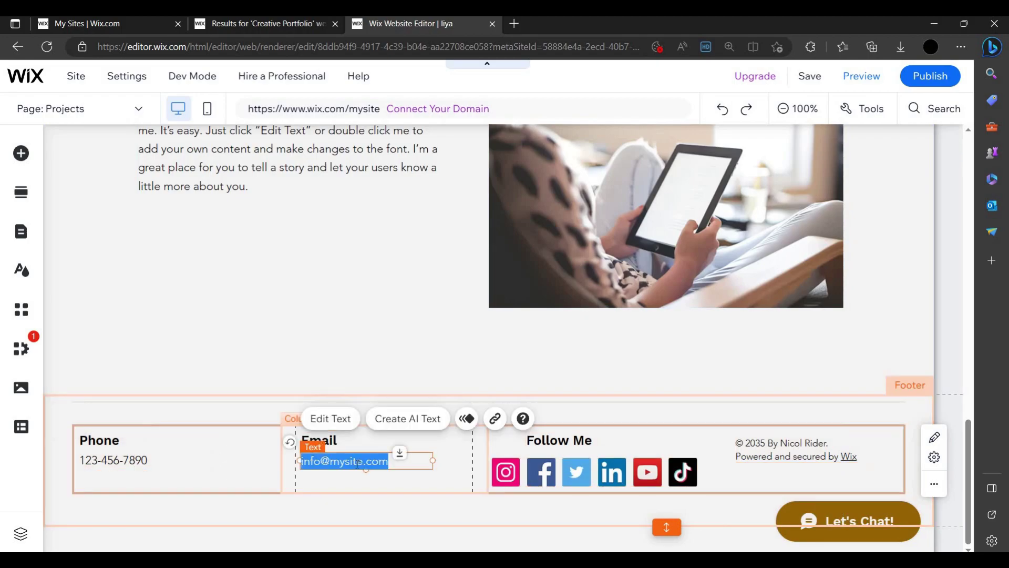
pyautogui.press('BackSpace')
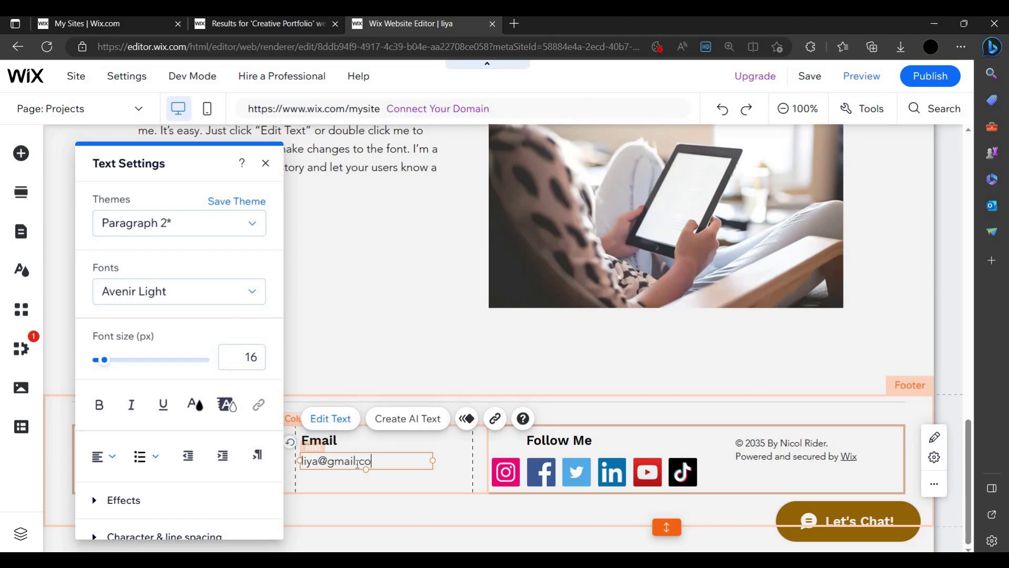
pyautogui.click(438, 502)
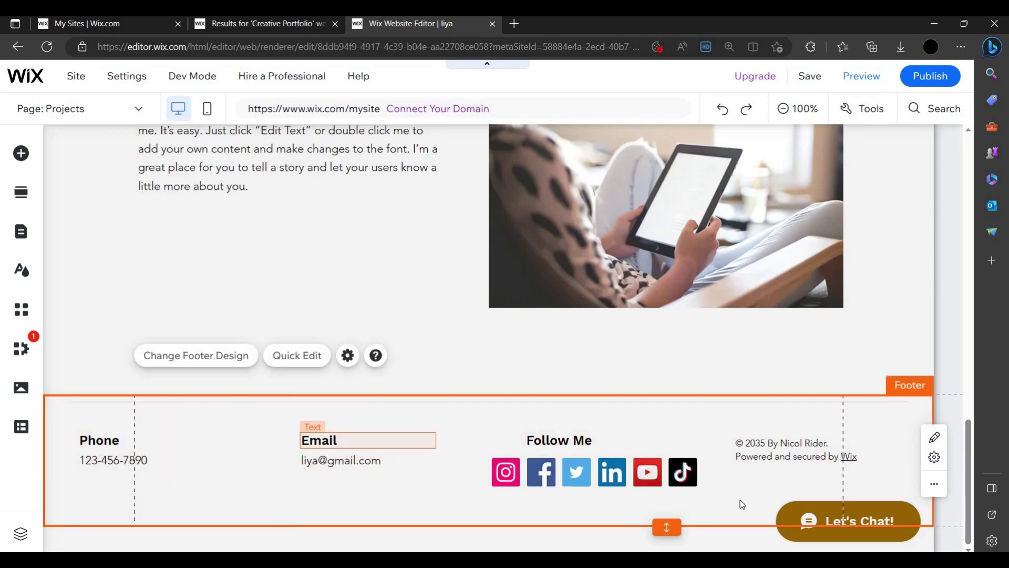
# Step: Save the site with the free Wix.com domain option and its suggested site address
pyautogui.scroll(20, 605, 227)
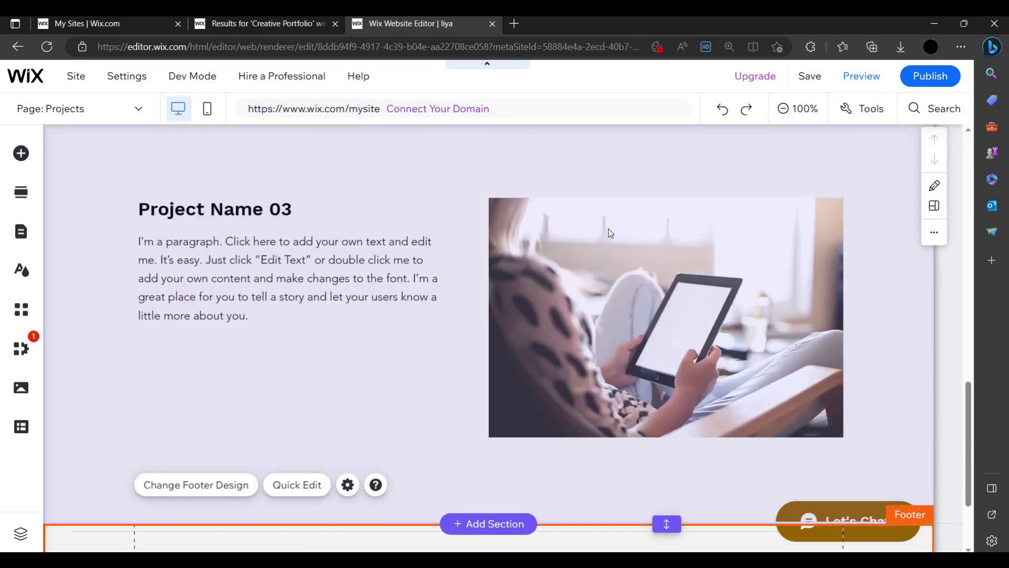
pyautogui.scroll(2, 579, 289)
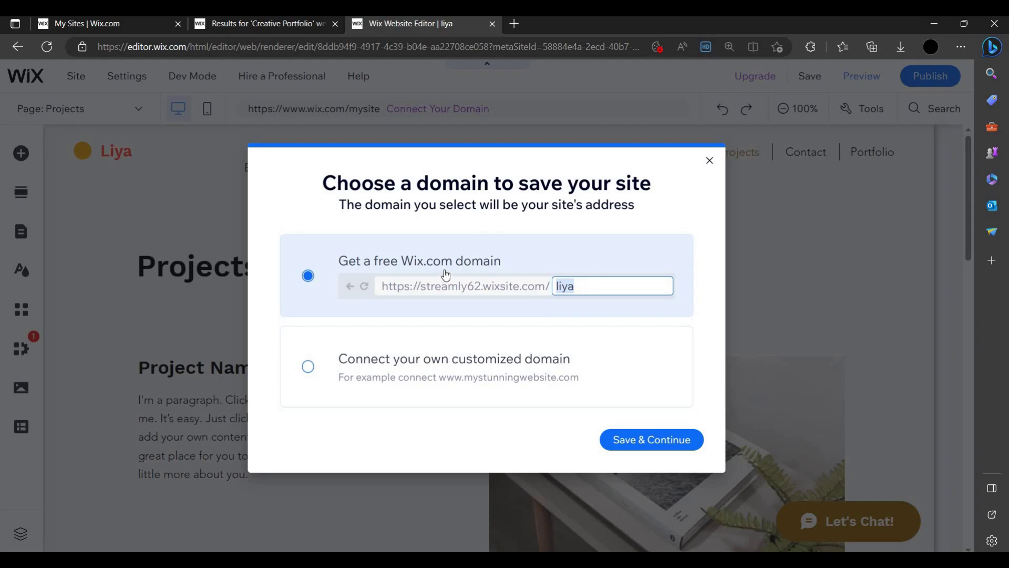
pyautogui.click(654, 442)
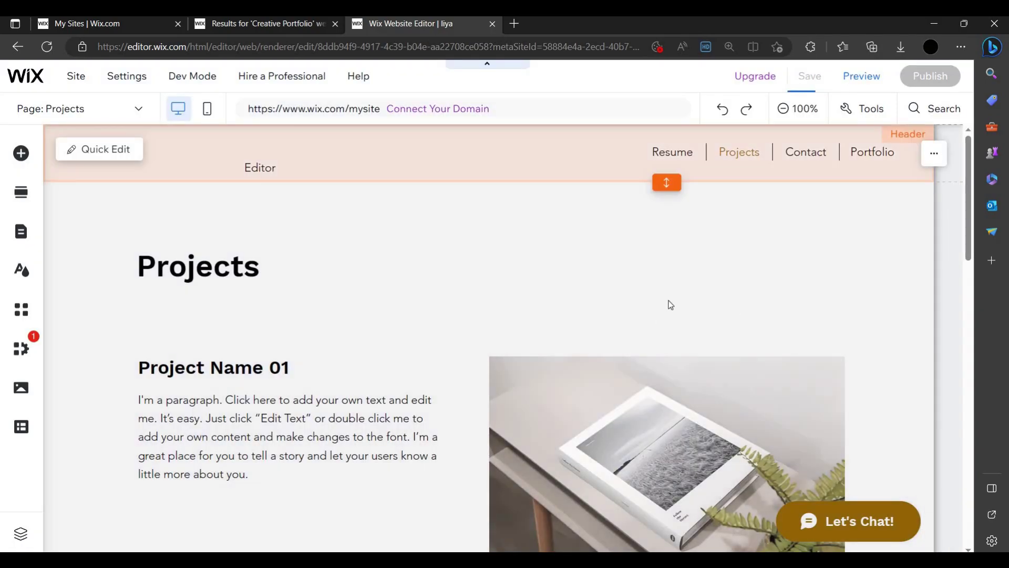
pyautogui.scroll(-10, 399, 300)
pyautogui.scroll(10, 428, 293)
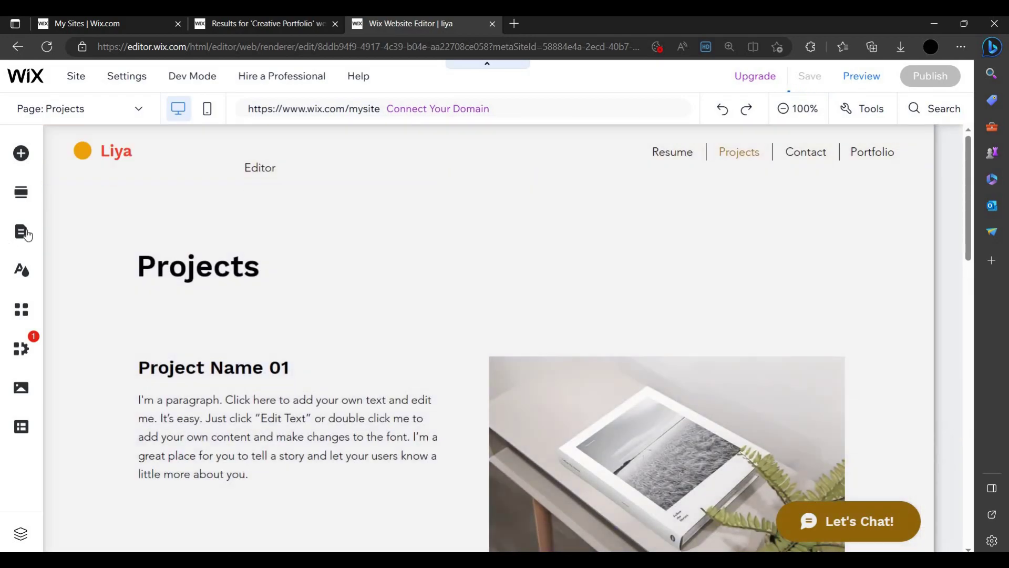
# Step: Dismiss the save confirmation and open the Resume page from the site's page list for editing
pyautogui.click(26, 235)
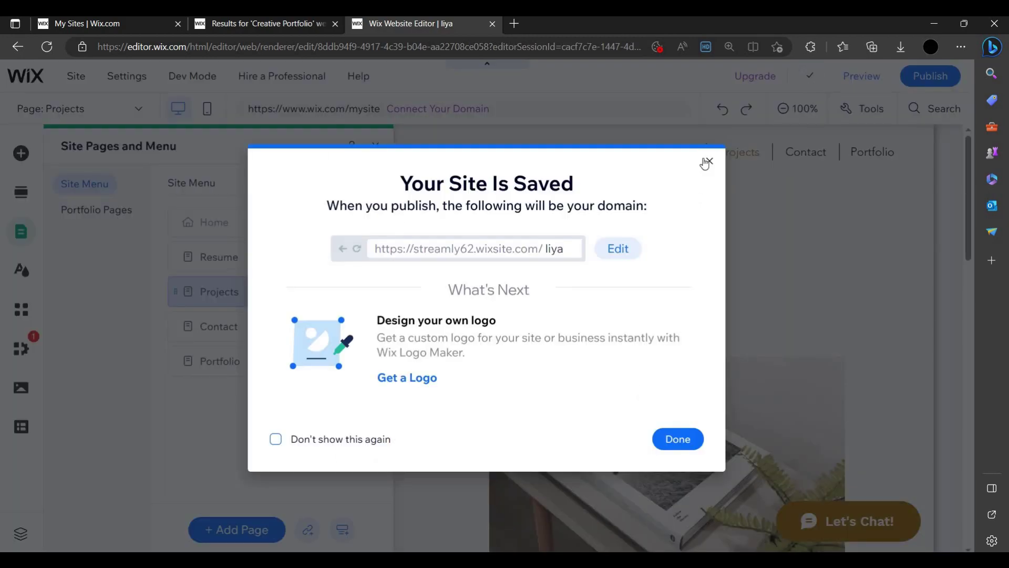
pyautogui.click(150, 300)
pyautogui.click(225, 259)
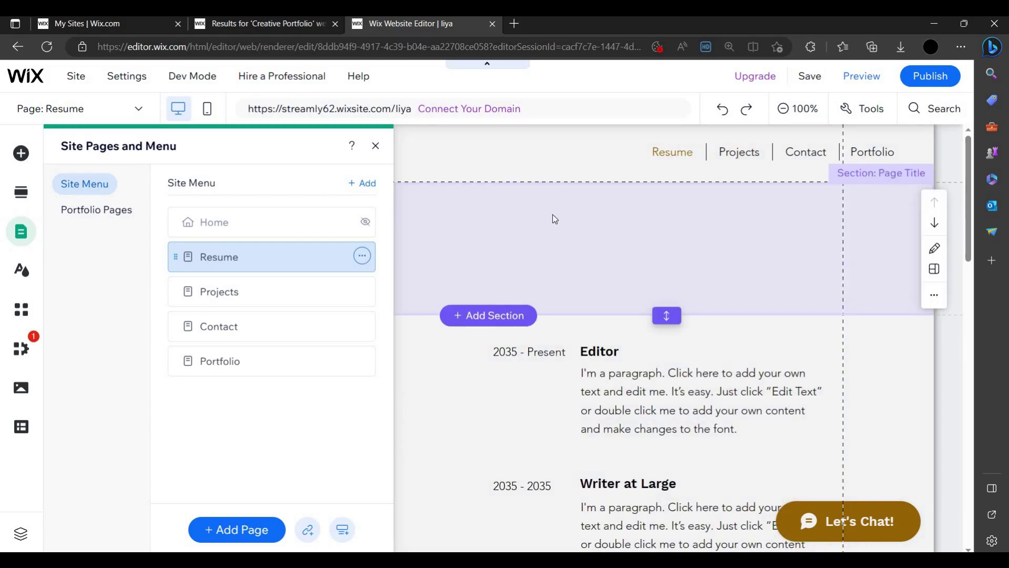
pyautogui.click(494, 371)
# Step: Replace the placeholder number under the footer's Phone heading with the portfolio owner's phone number
pyautogui.scroll(-4, 413, 310)
pyautogui.scroll(1, 683, 284)
pyautogui.scroll(-1, 676, 305)
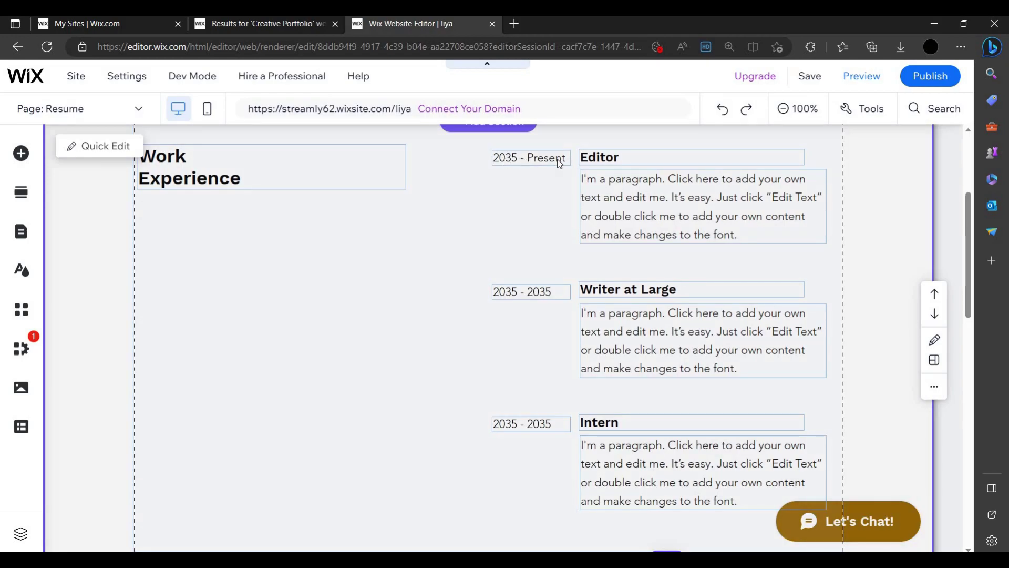
pyautogui.scroll(-5, 258, 293)
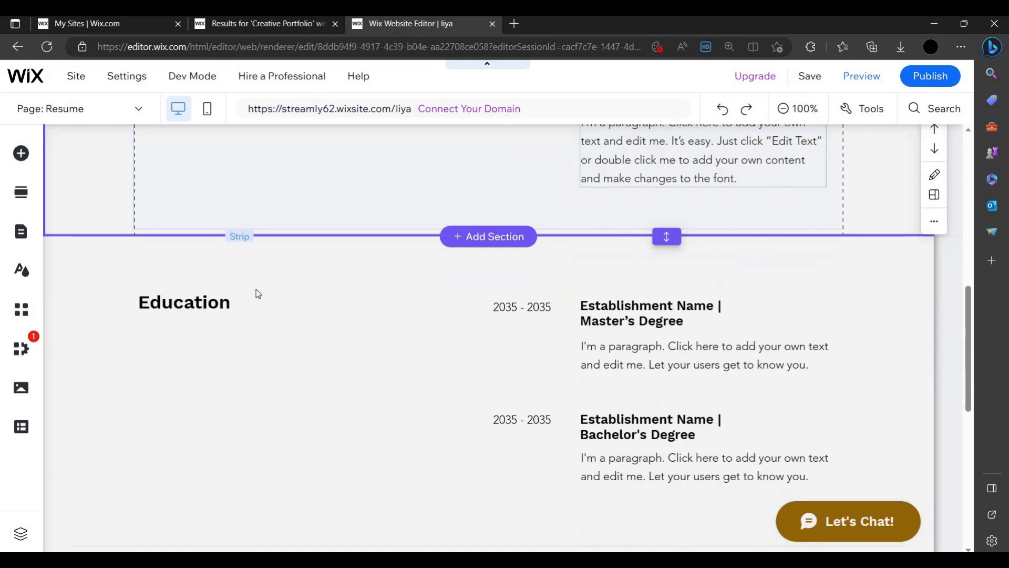
pyautogui.scroll(-6, 257, 293)
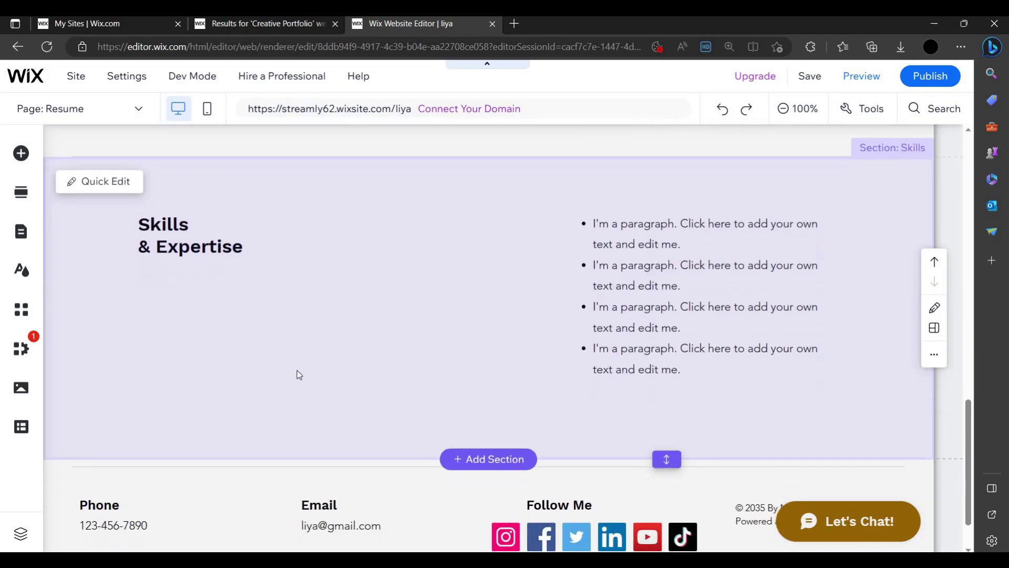
pyautogui.scroll(-1, 298, 374)
pyautogui.click(122, 461)
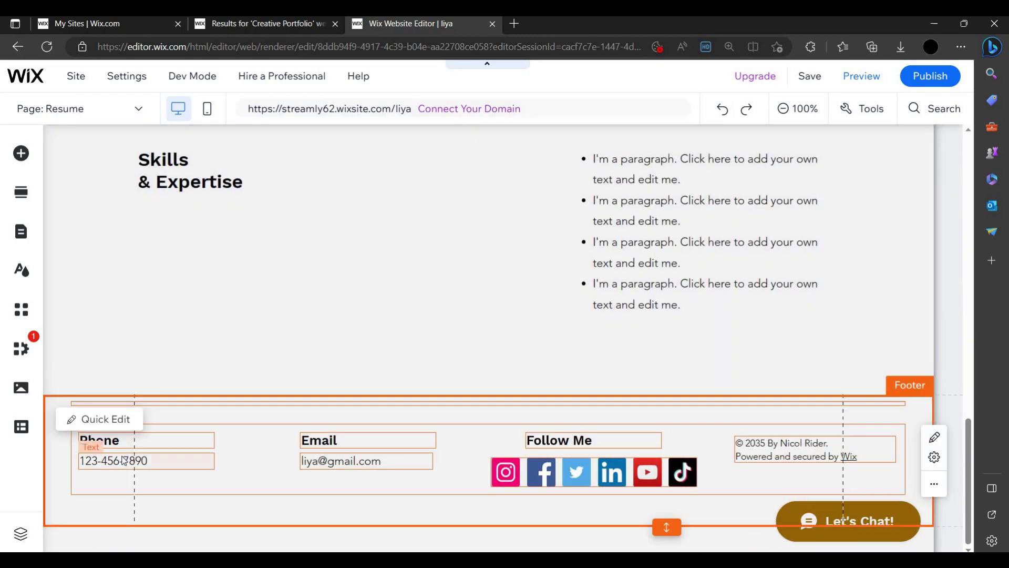
pyautogui.click(124, 460)
pyautogui.doubleClick(124, 460)
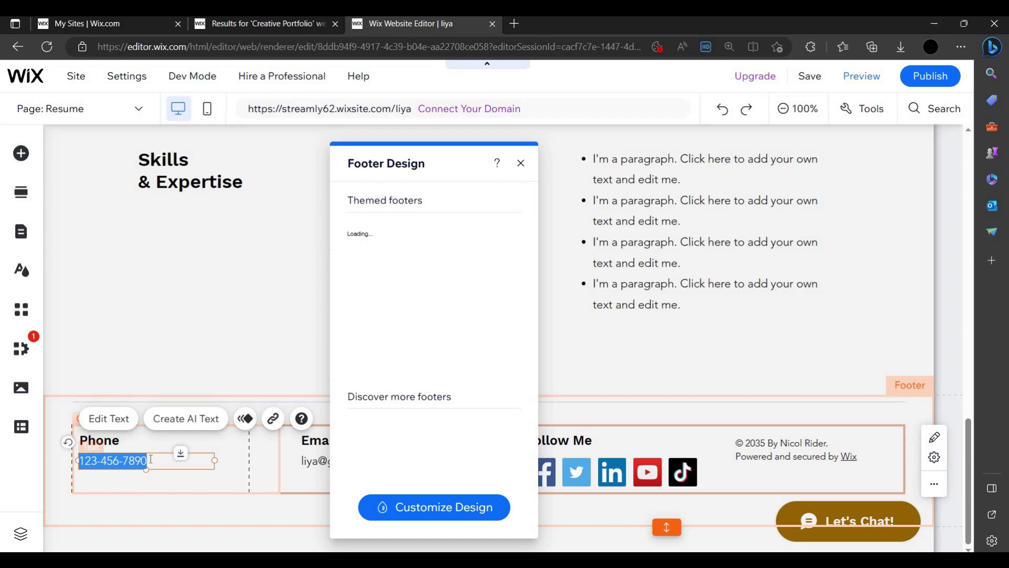
pyautogui.press('BackSpace')
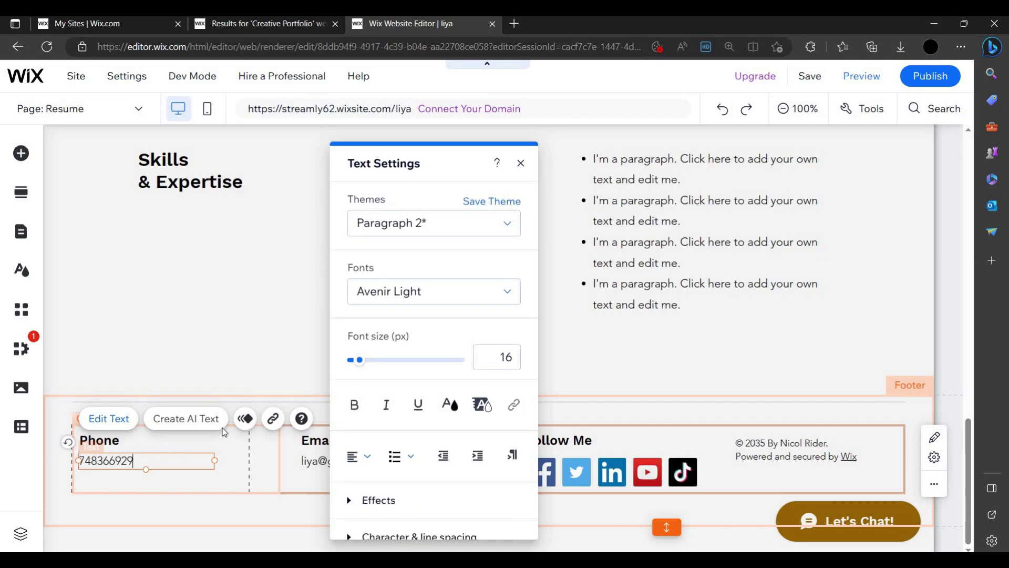
pyautogui.click(213, 366)
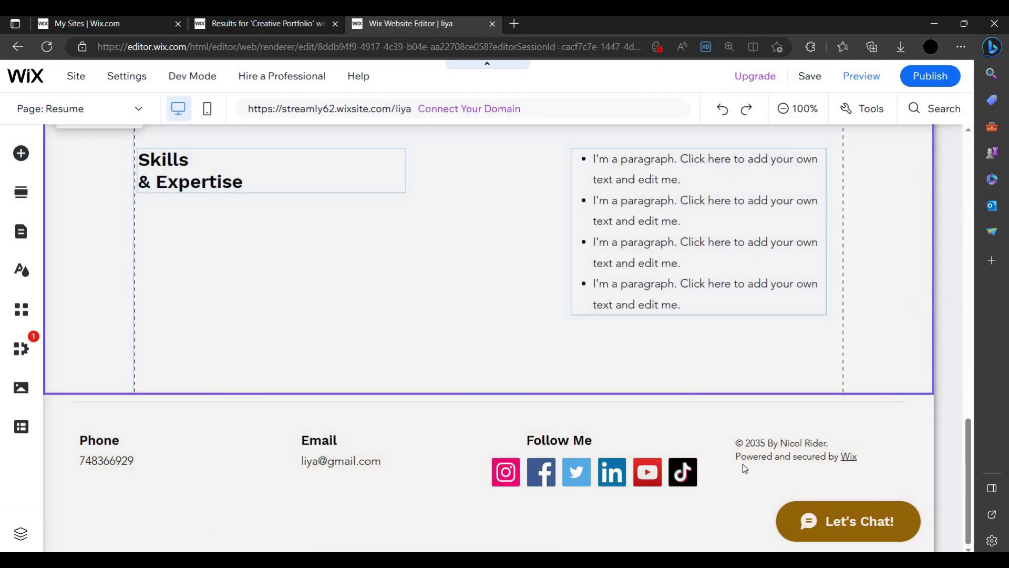
pyautogui.click(813, 460)
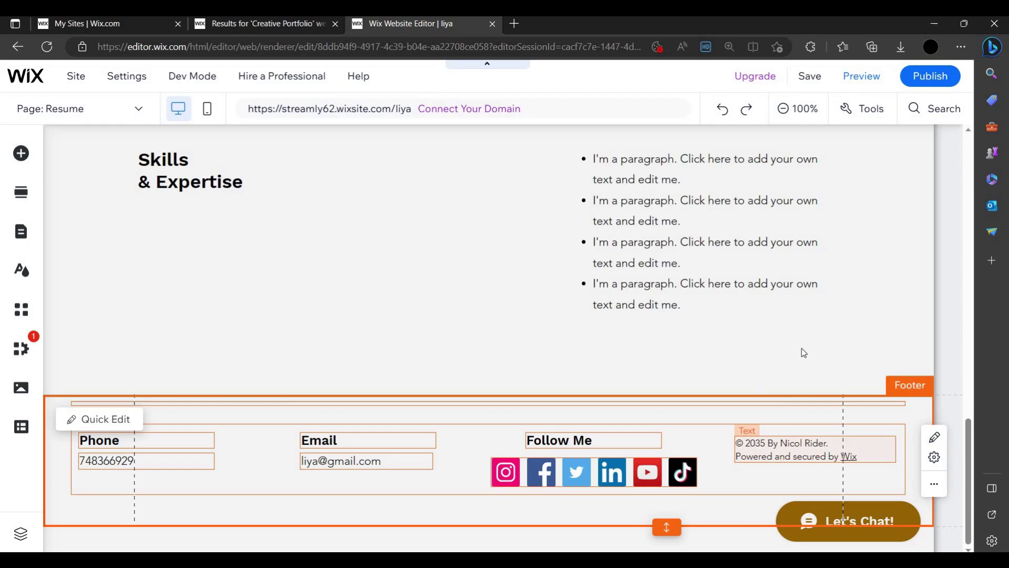
# Step: Apply the Energetic featured color and text theme to the site and check it across the Resume page
pyautogui.scroll(8, 824, 258)
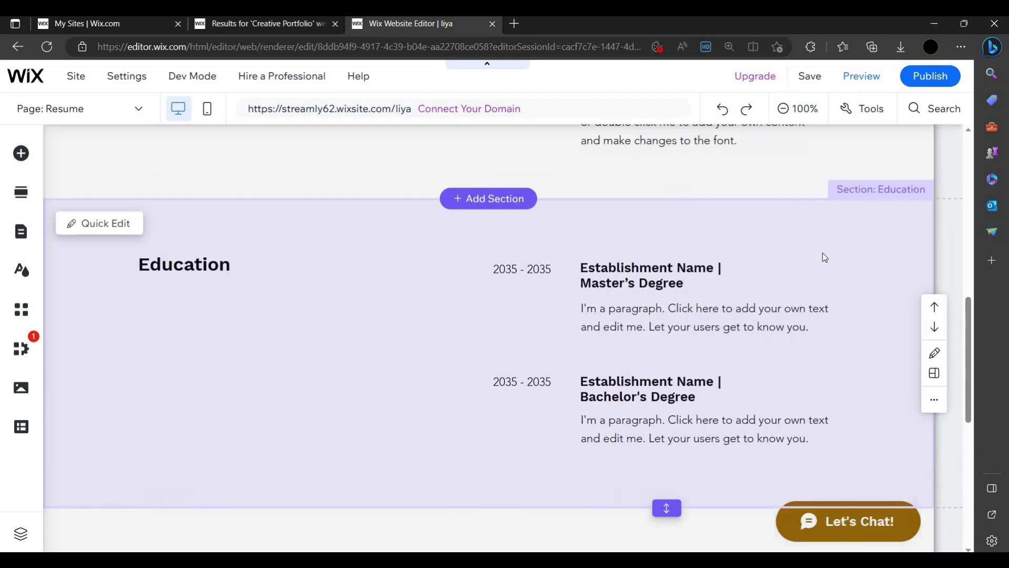
pyautogui.scroll(8, 825, 258)
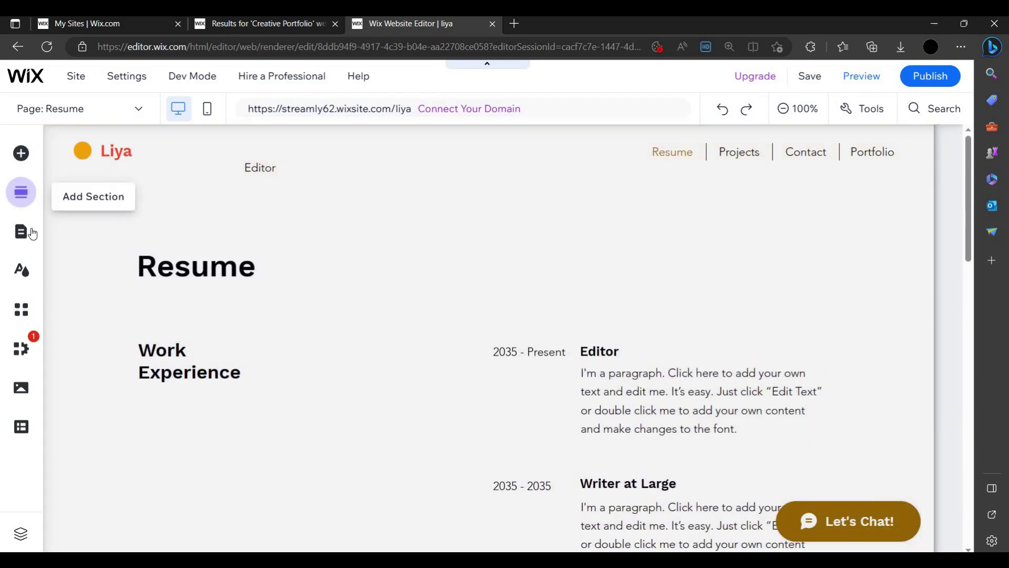
pyautogui.click(31, 269)
pyautogui.moveTo(202, 249)
pyautogui.click(163, 228)
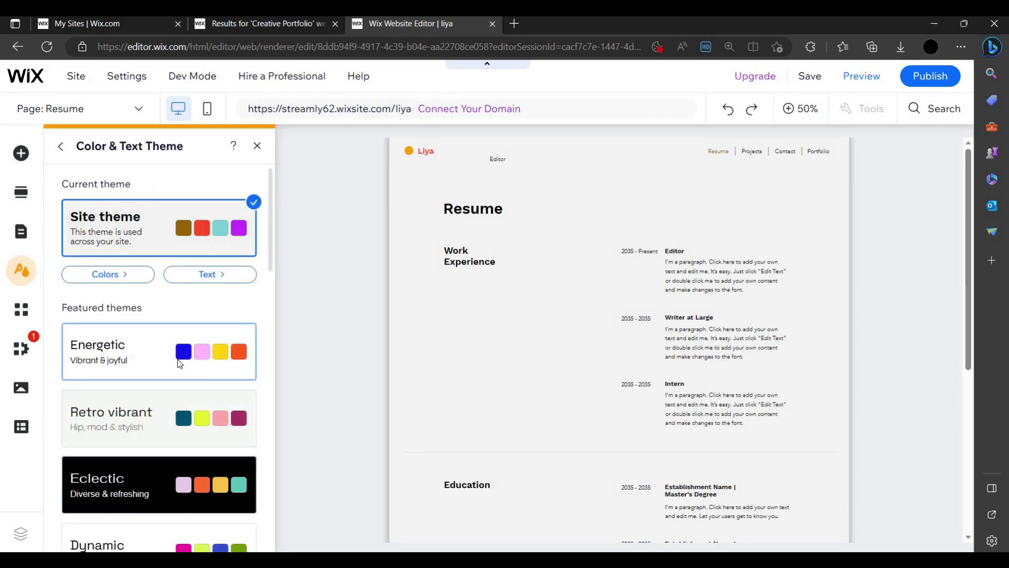
pyautogui.click(179, 363)
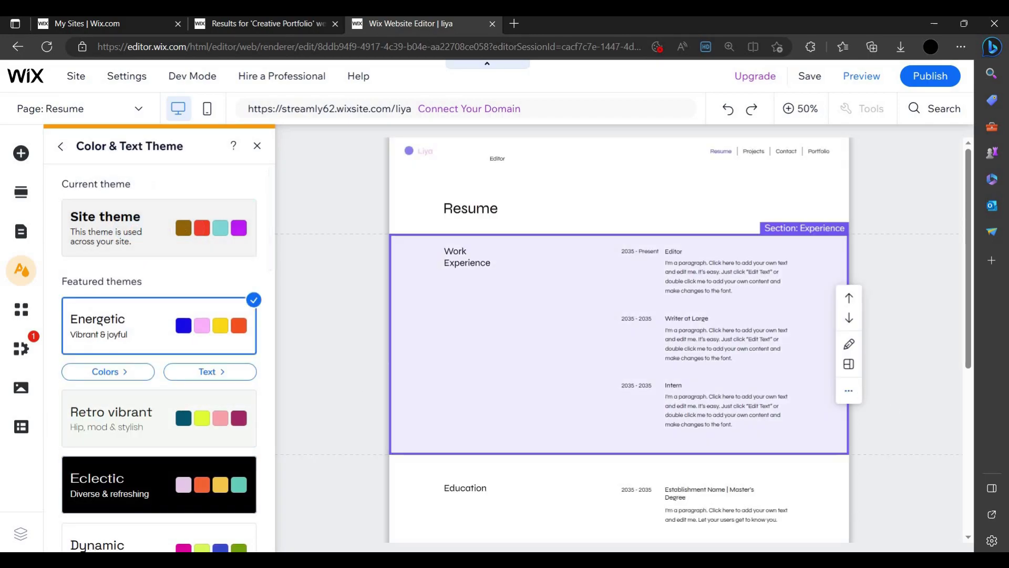
pyautogui.scroll(-1, 513, 329)
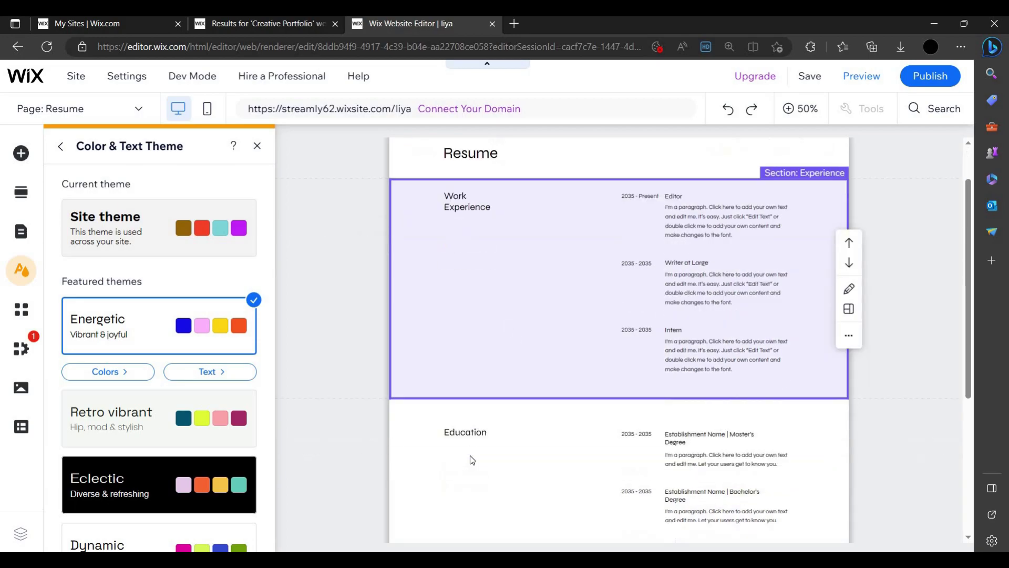
pyautogui.scroll(-2, 472, 460)
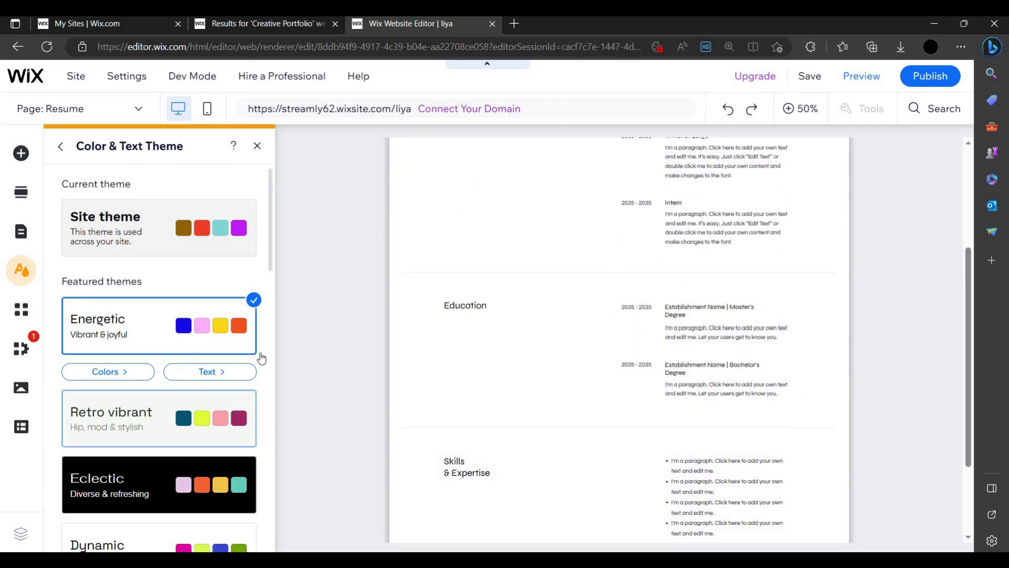
pyautogui.scroll(3, 667, 347)
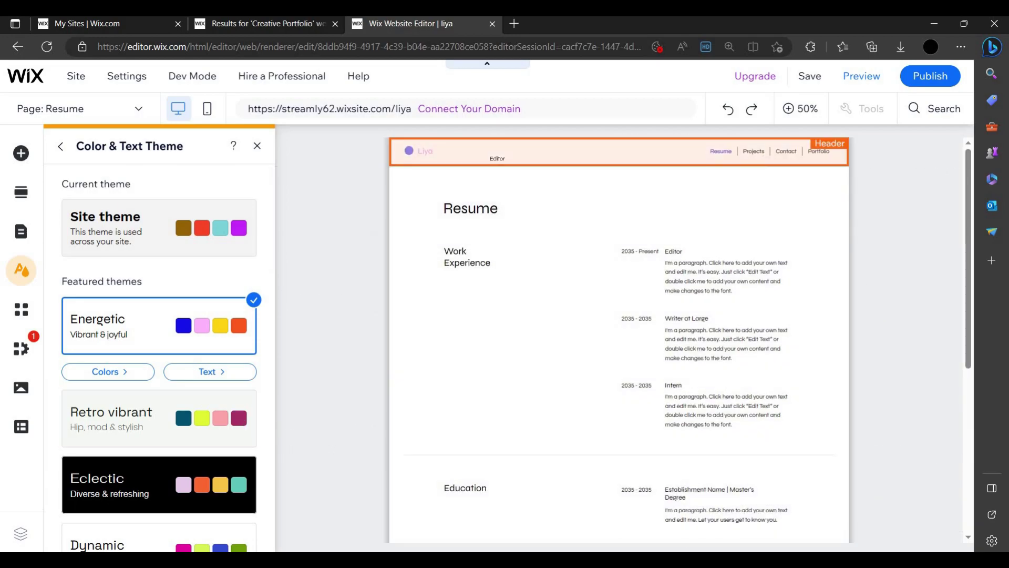
# Step: Open the Home page and review its themed content from the introduction to the footer
pyautogui.click(21, 231)
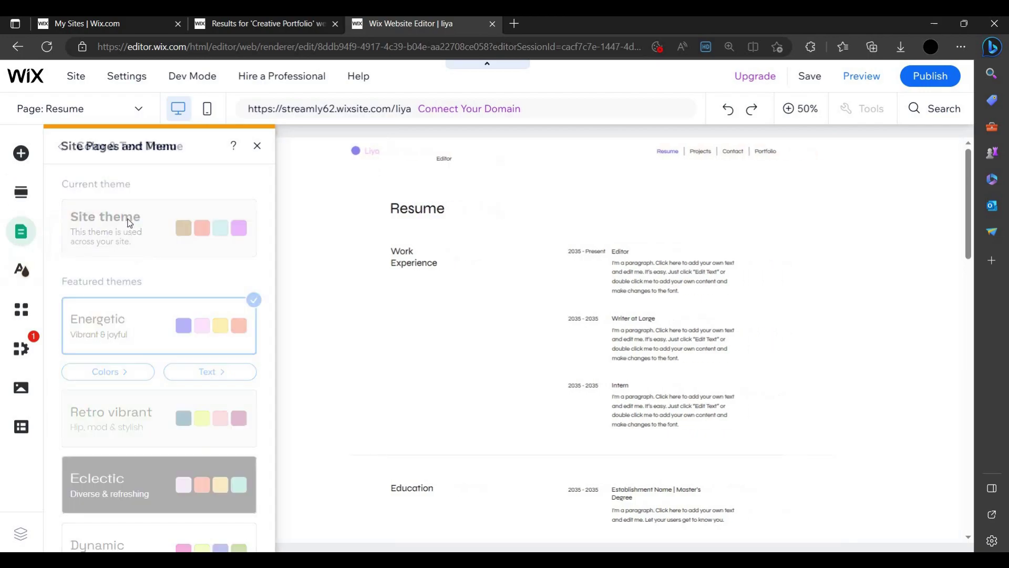
pyautogui.click(326, 234)
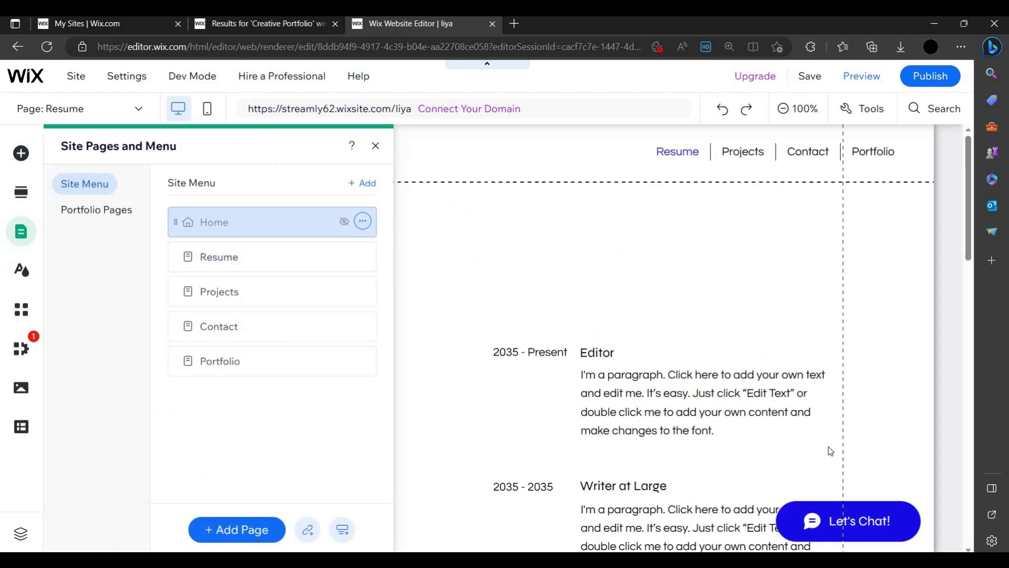
pyautogui.scroll(-6, 619, 397)
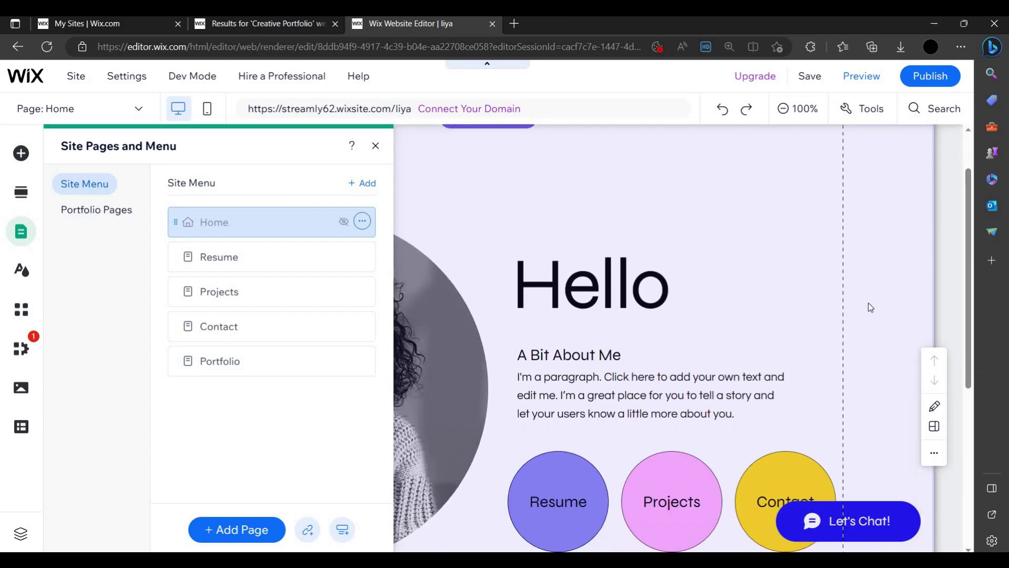
pyautogui.scroll(-2, 724, 418)
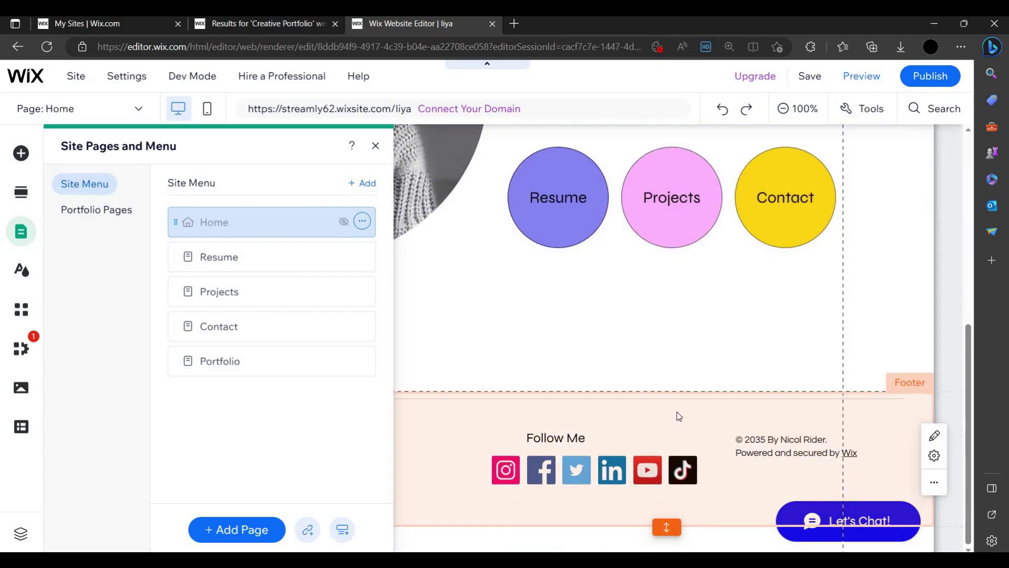